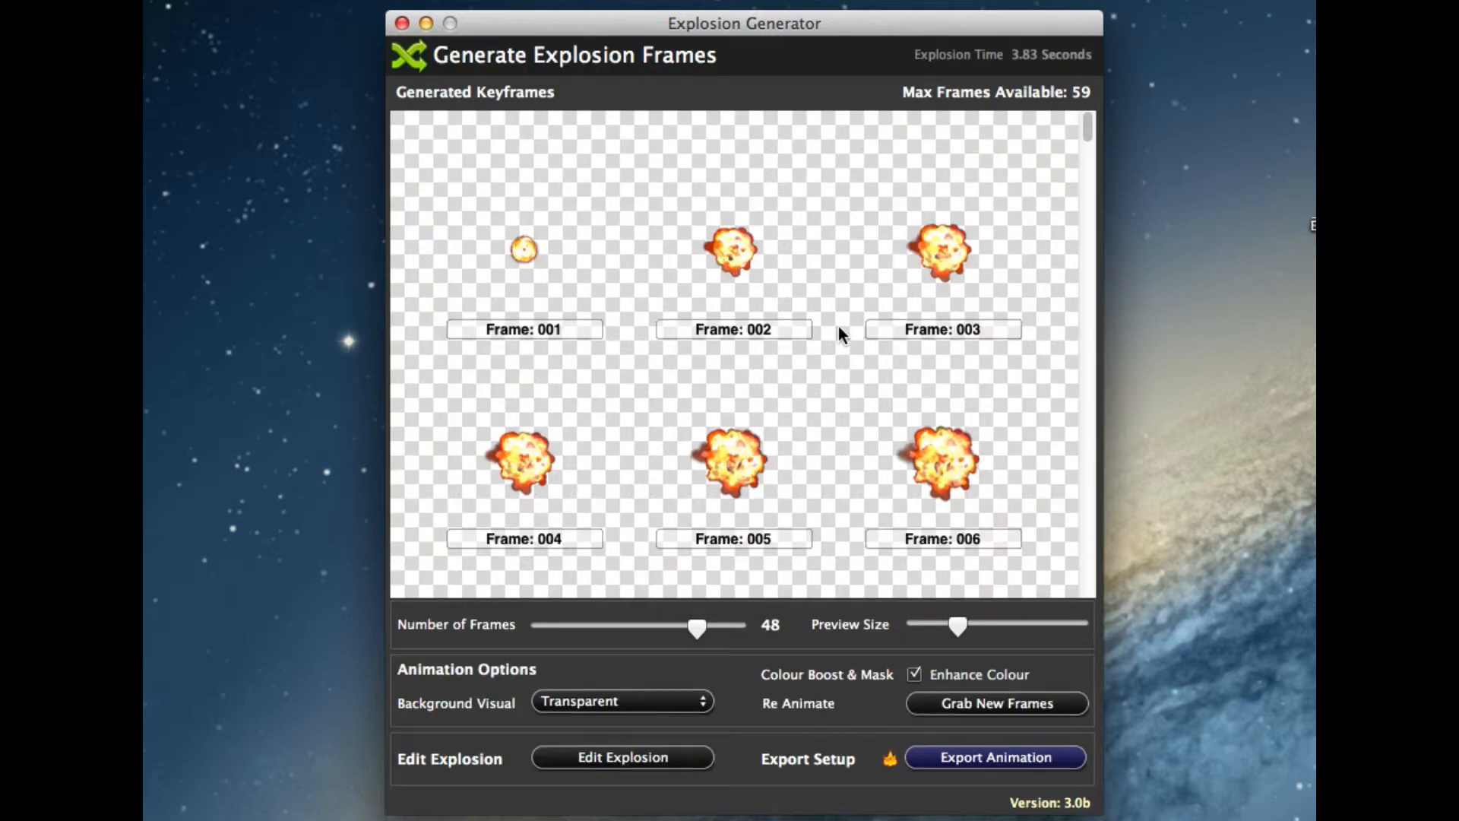
Look through the generated explosion keyframes and set the number of frames to 26.
scroll(846, 324, "down", 15)
scroll(845, 324, "up", 8)
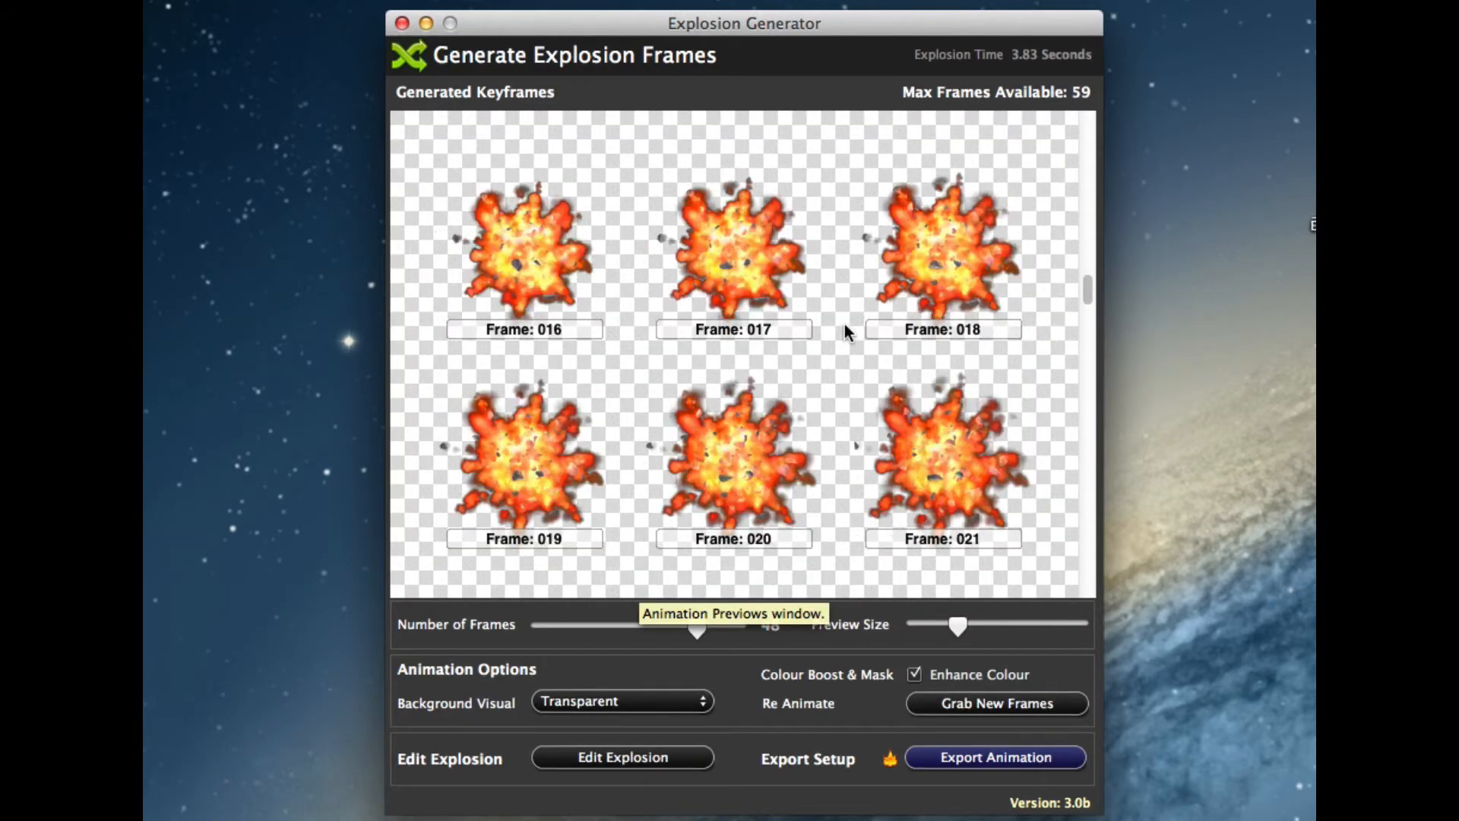
scroll(845, 324, "down", 3)
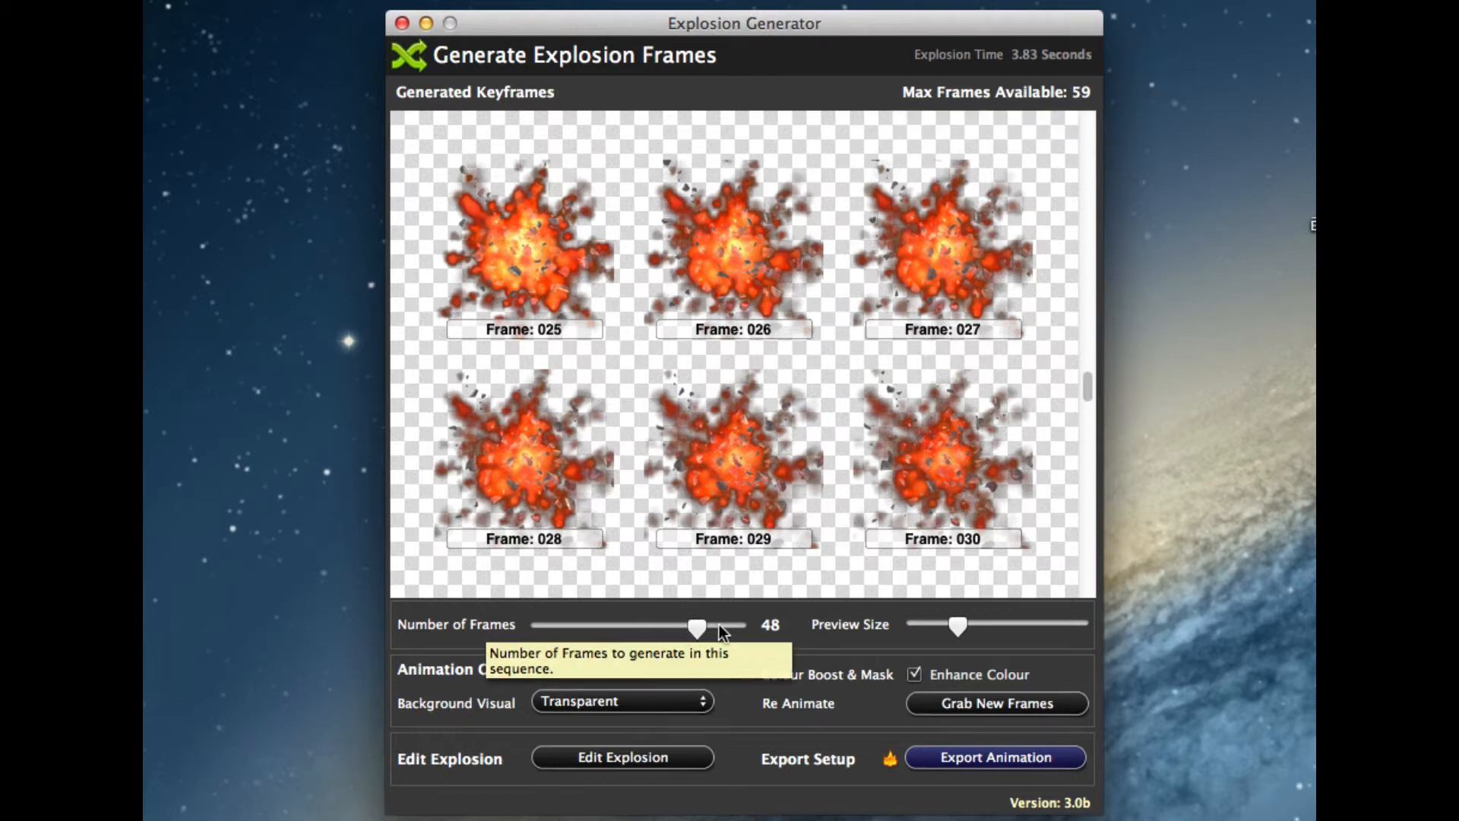
left_click_drag(699, 628, 619, 636)
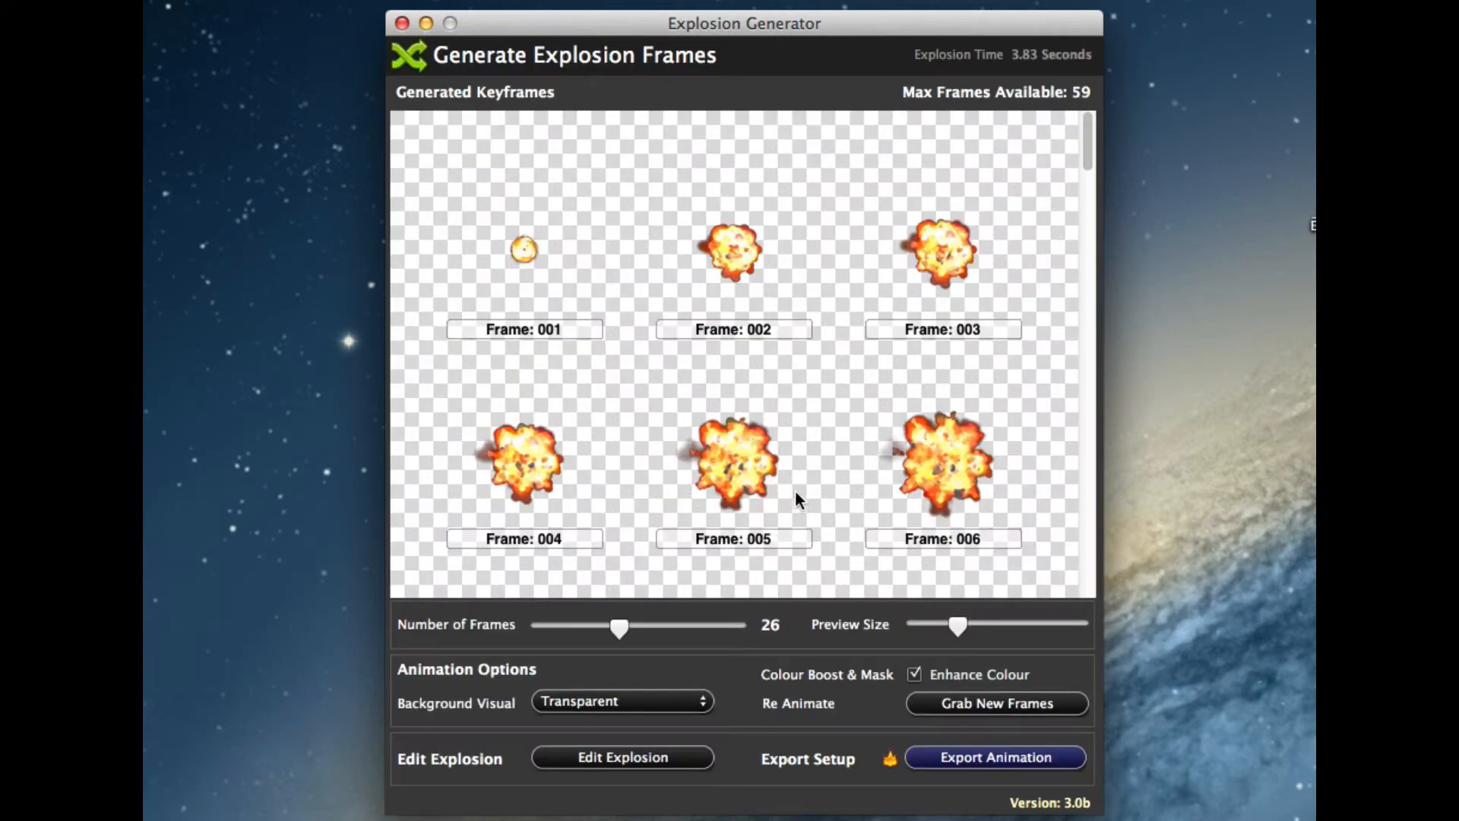
Shrink the keyframe previews to the smallest size and look over the whole frame sequence.
left_click_drag(956, 625, 891, 627)
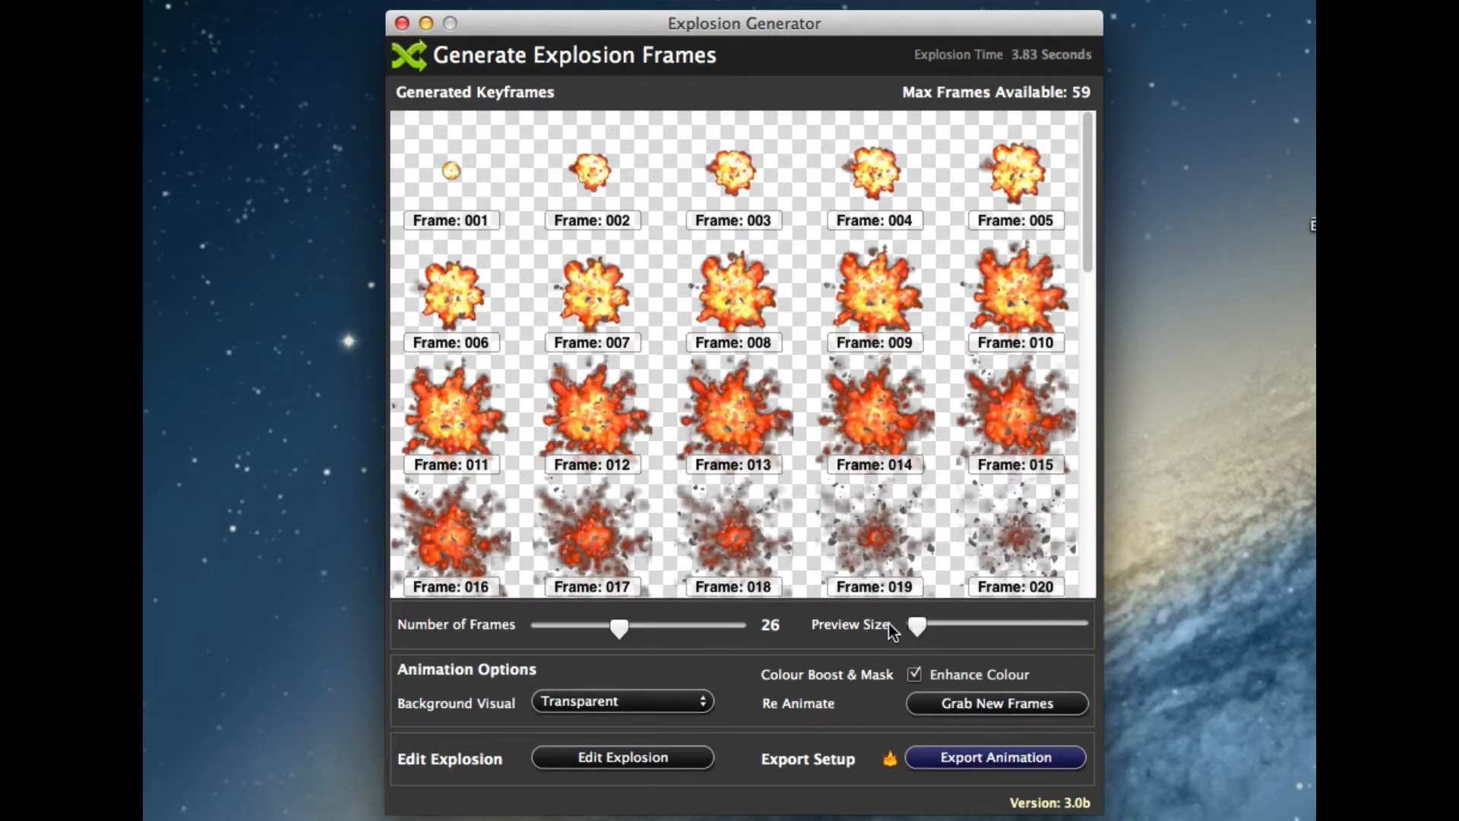
scroll(699, 285, "down", 5)
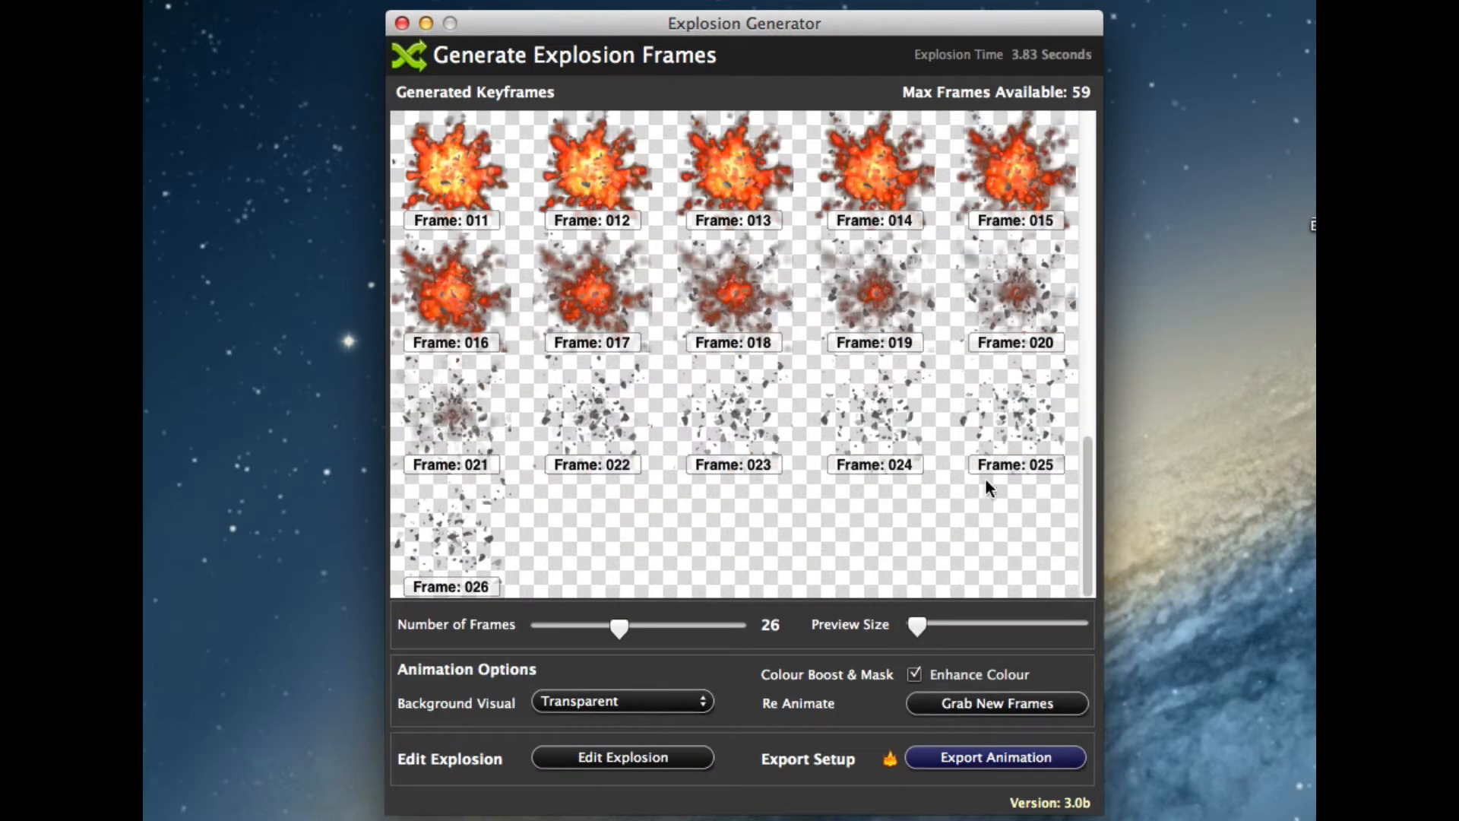
scroll(574, 560, "up", 3)
scroll(577, 553, "up", 2)
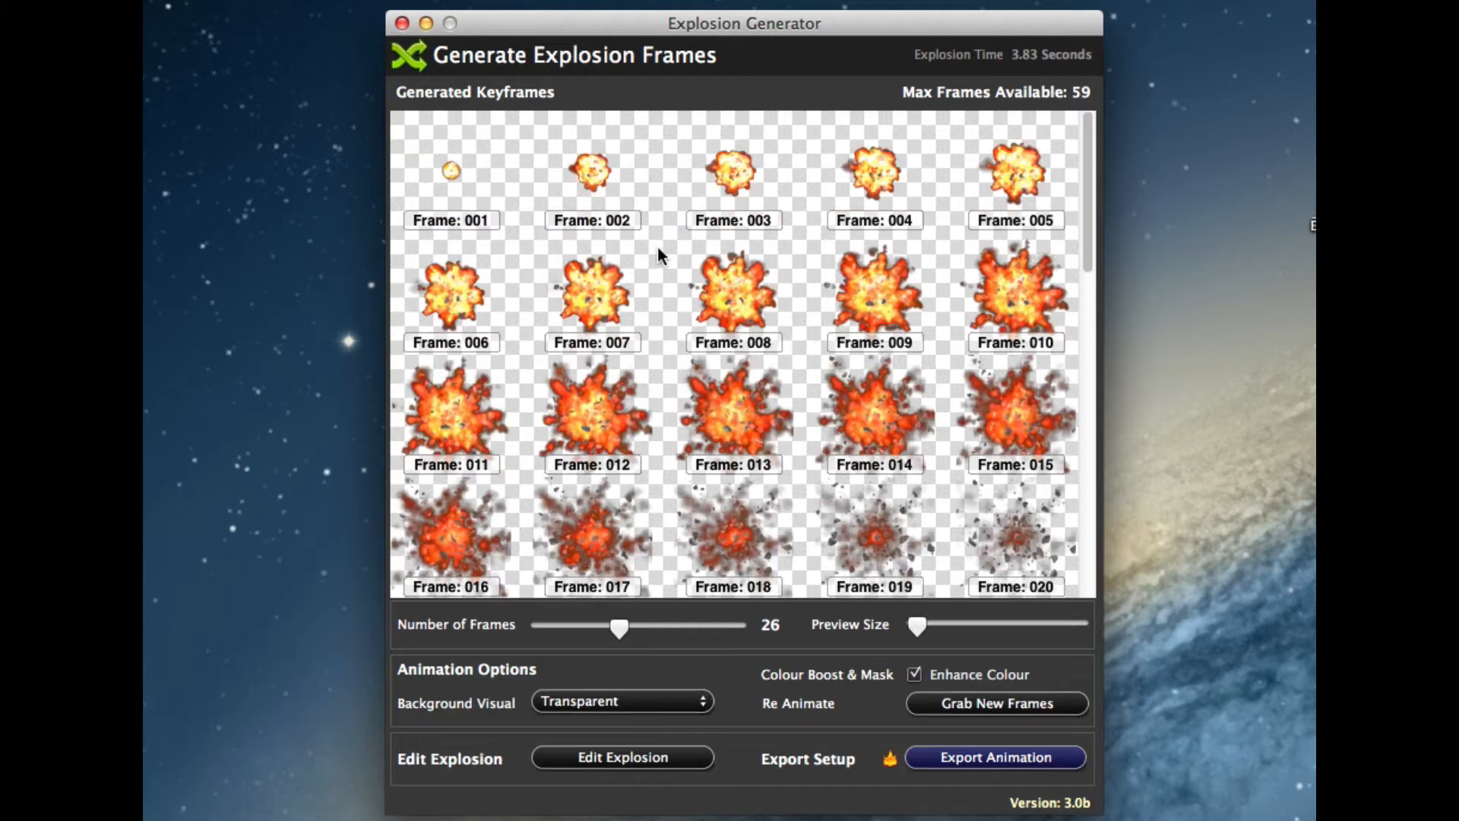
scroll(687, 348, "down", 2)
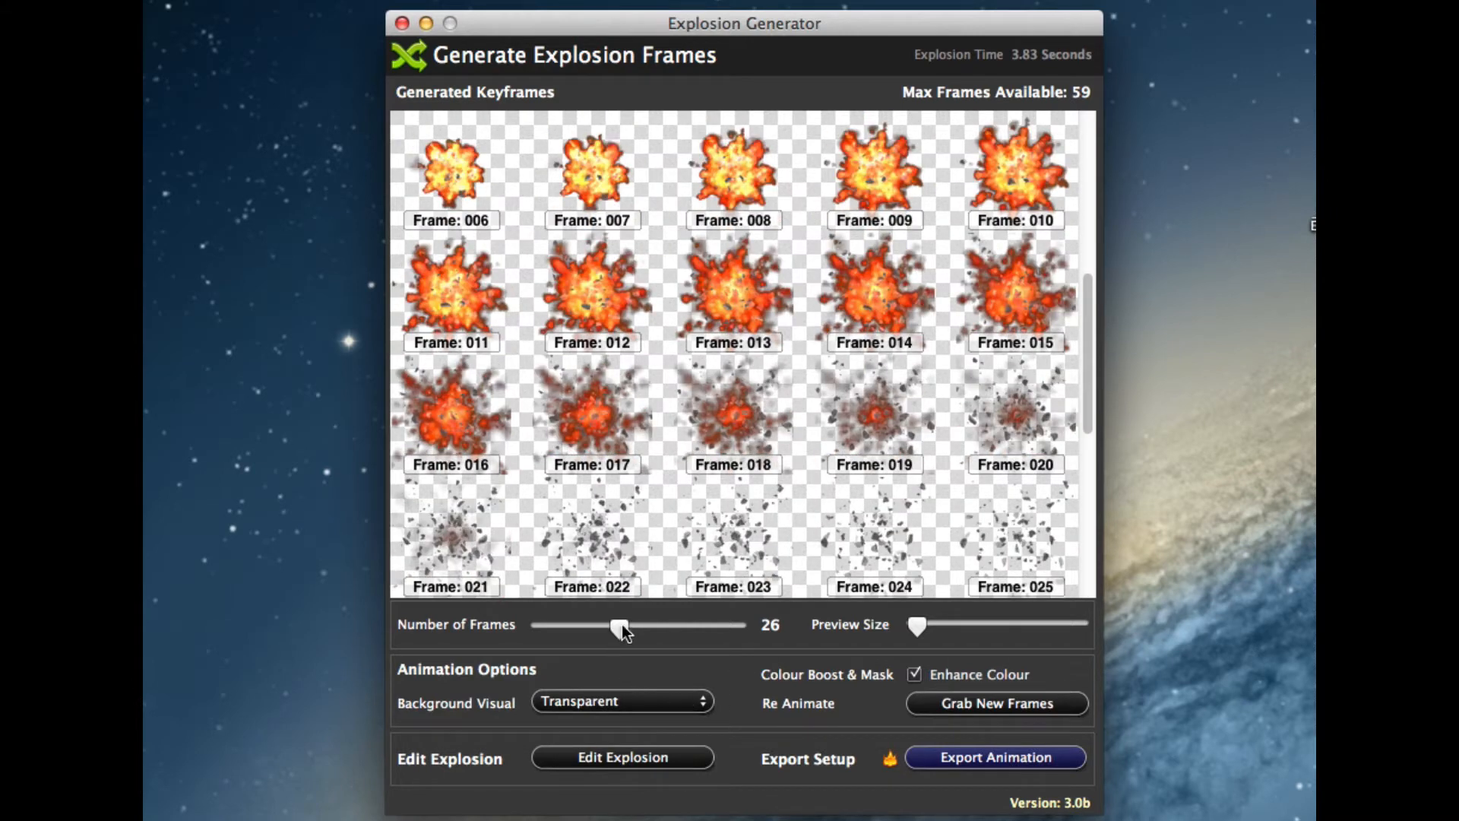
Set the number of generated frames to 36 and check the resulting keyframes.
left_click_drag(621, 626, 545, 627)
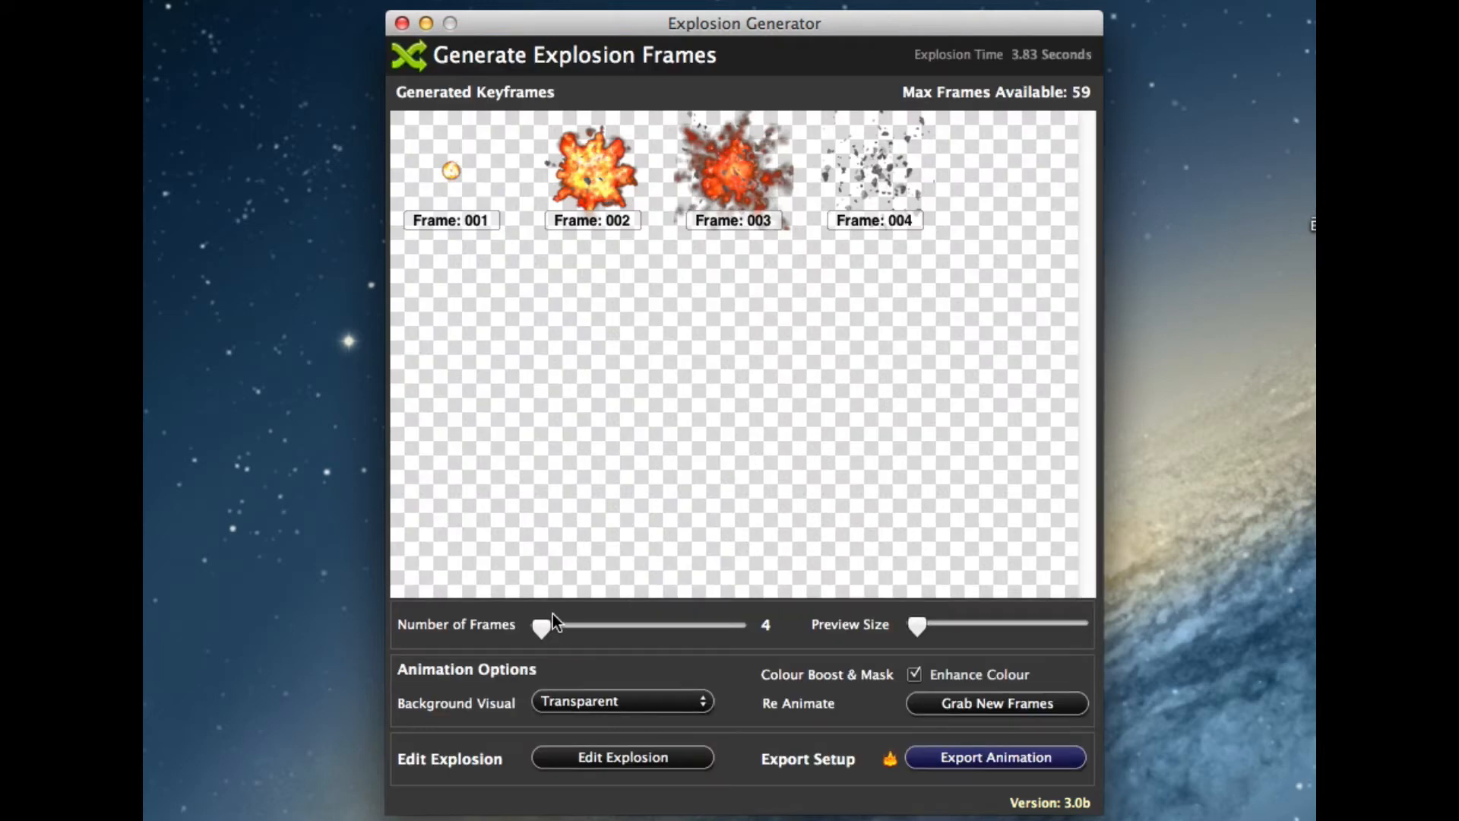
left_click_drag(545, 627, 658, 626)
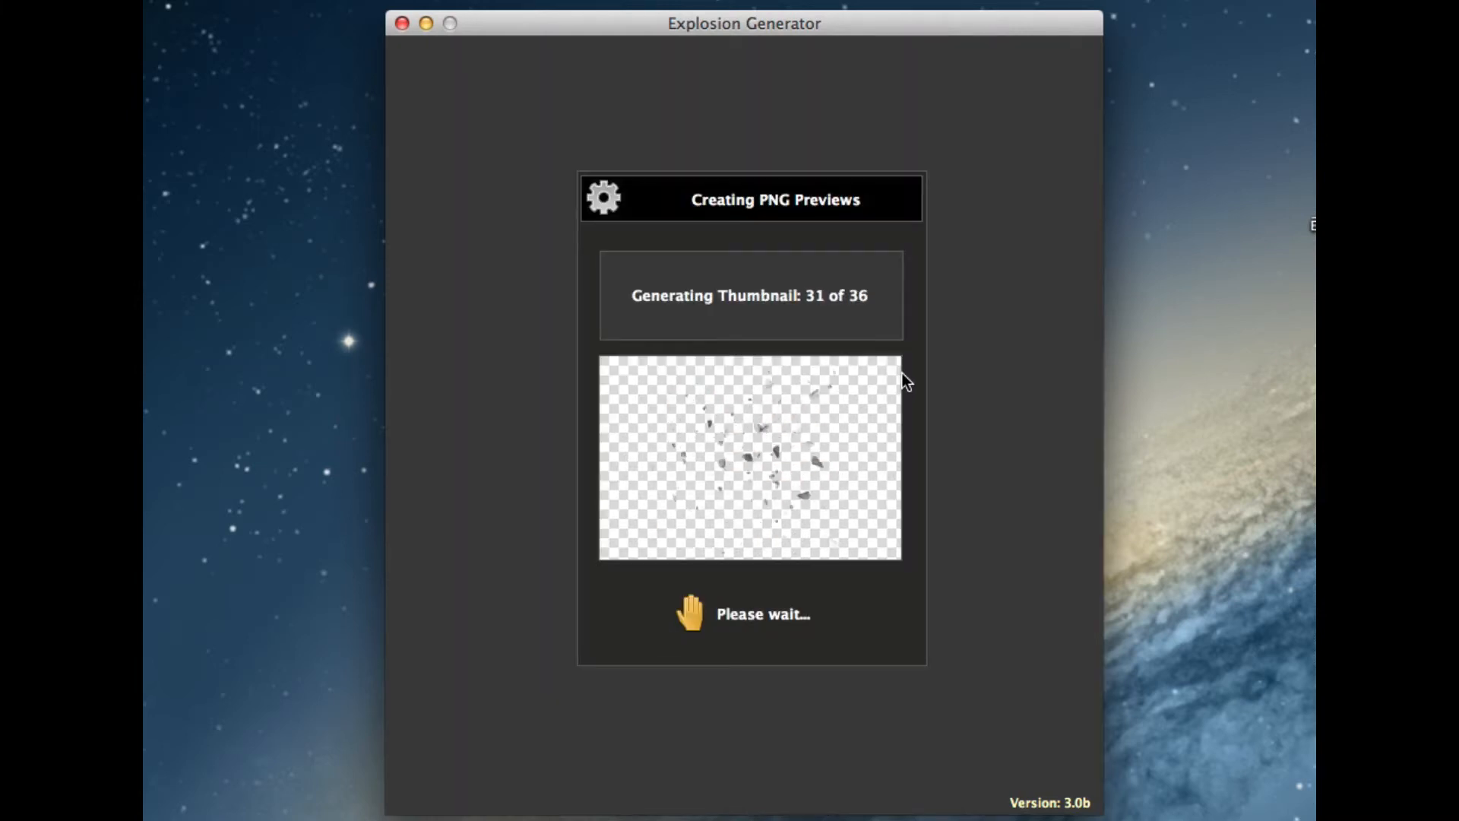
scroll(901, 372, "down", 5)
scroll(902, 372, "up", 5)
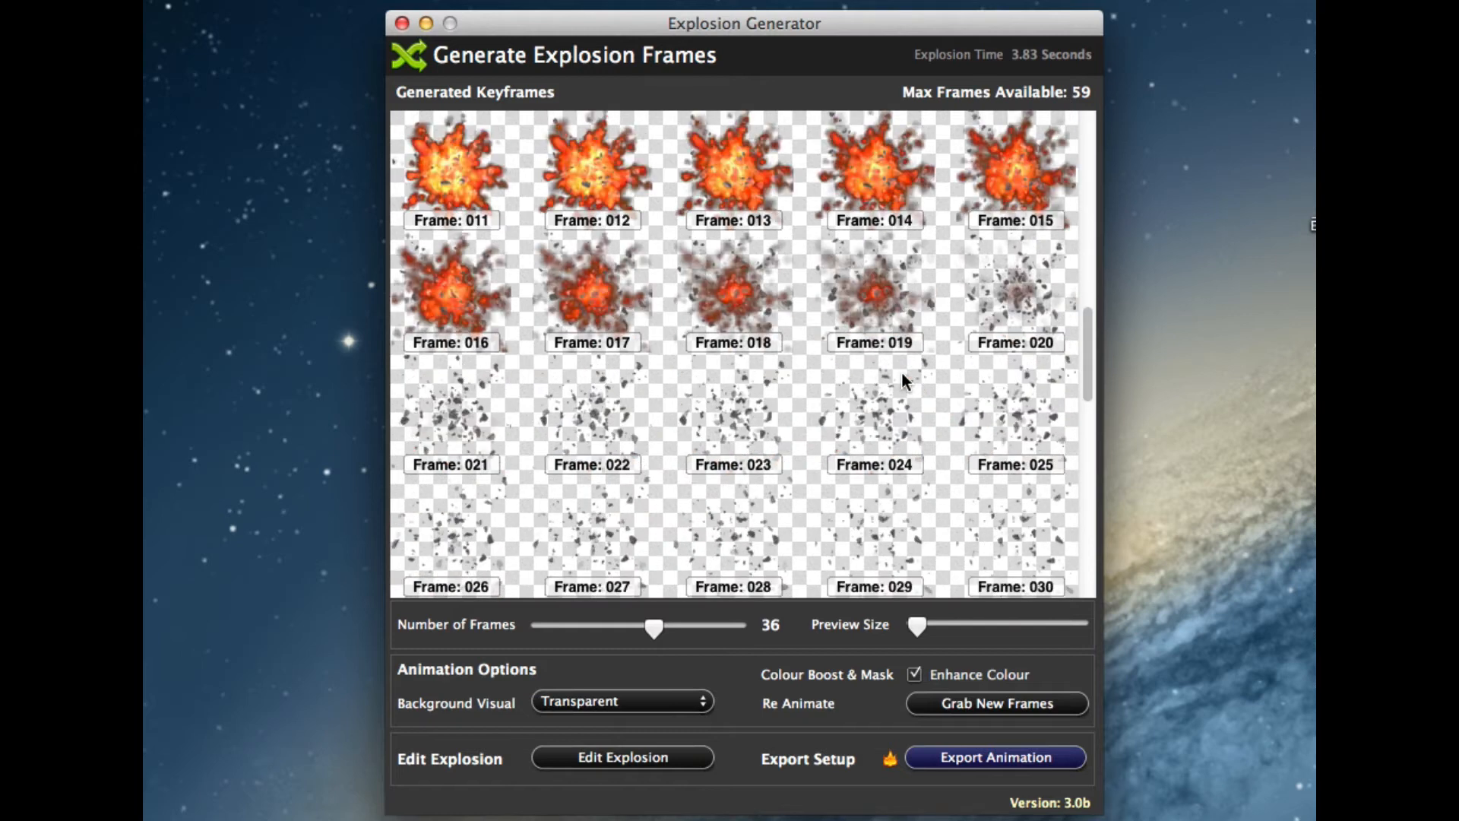
Enlarge the keyframe previews to the maximum size and set the background visual to Black.
left_click_drag(918, 625, 1145, 623)
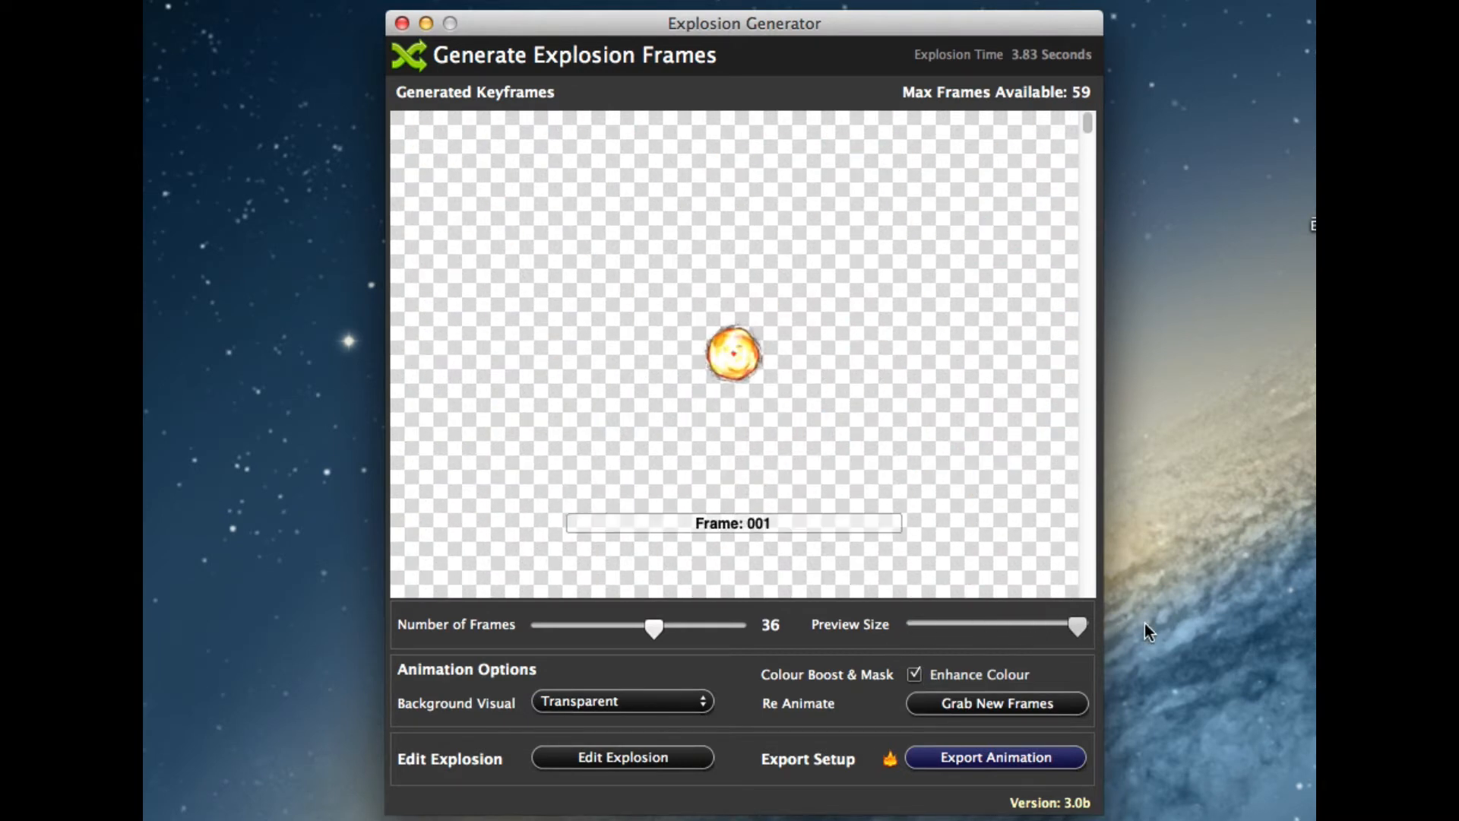
left_click(626, 702)
left_click(631, 770)
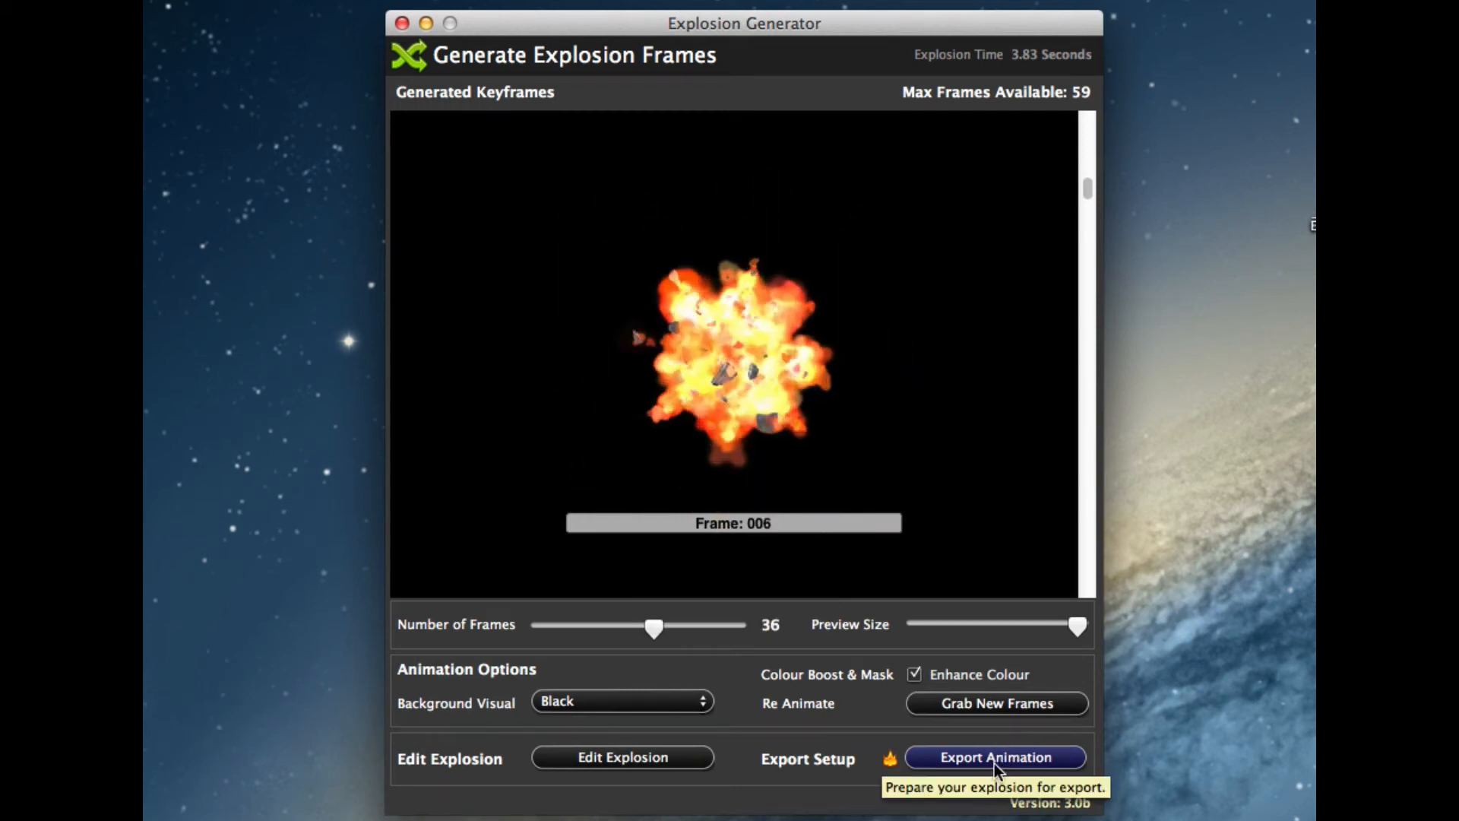
Open the animation's export setup, with an export scale of 50% and Corona Project as the file format.
left_click(1022, 757)
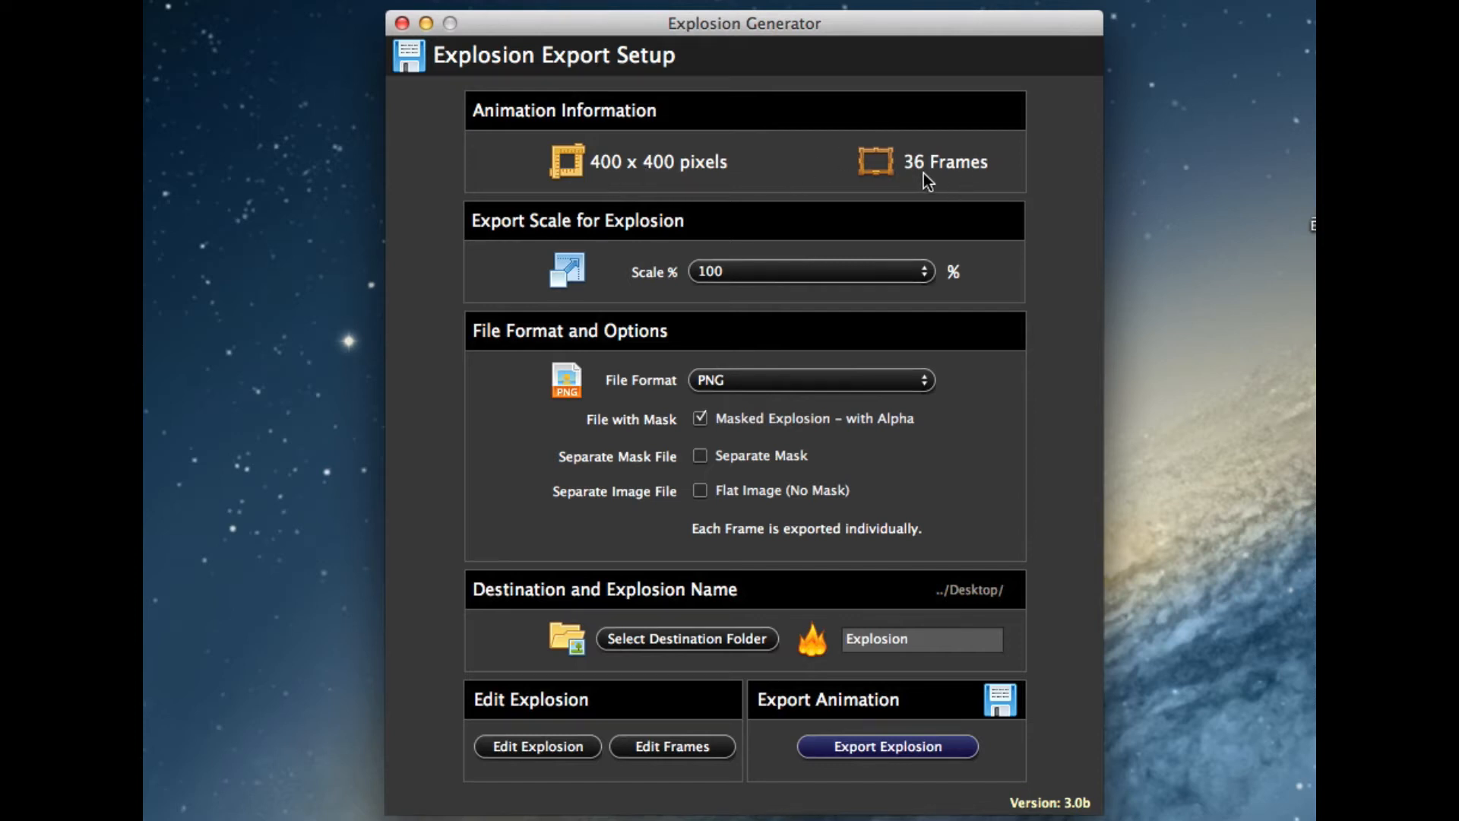
left_click(811, 270)
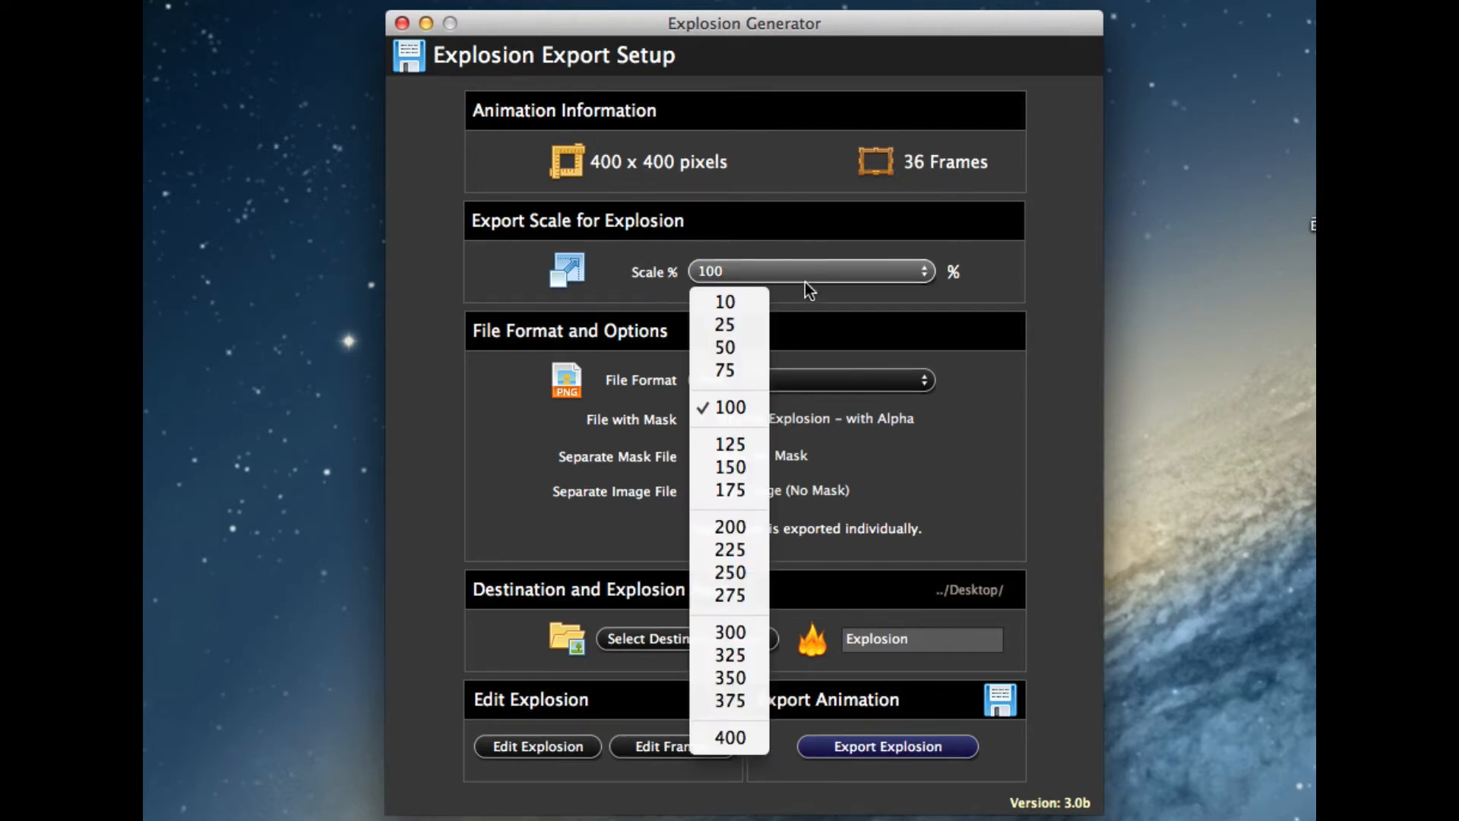
left_click(732, 348)
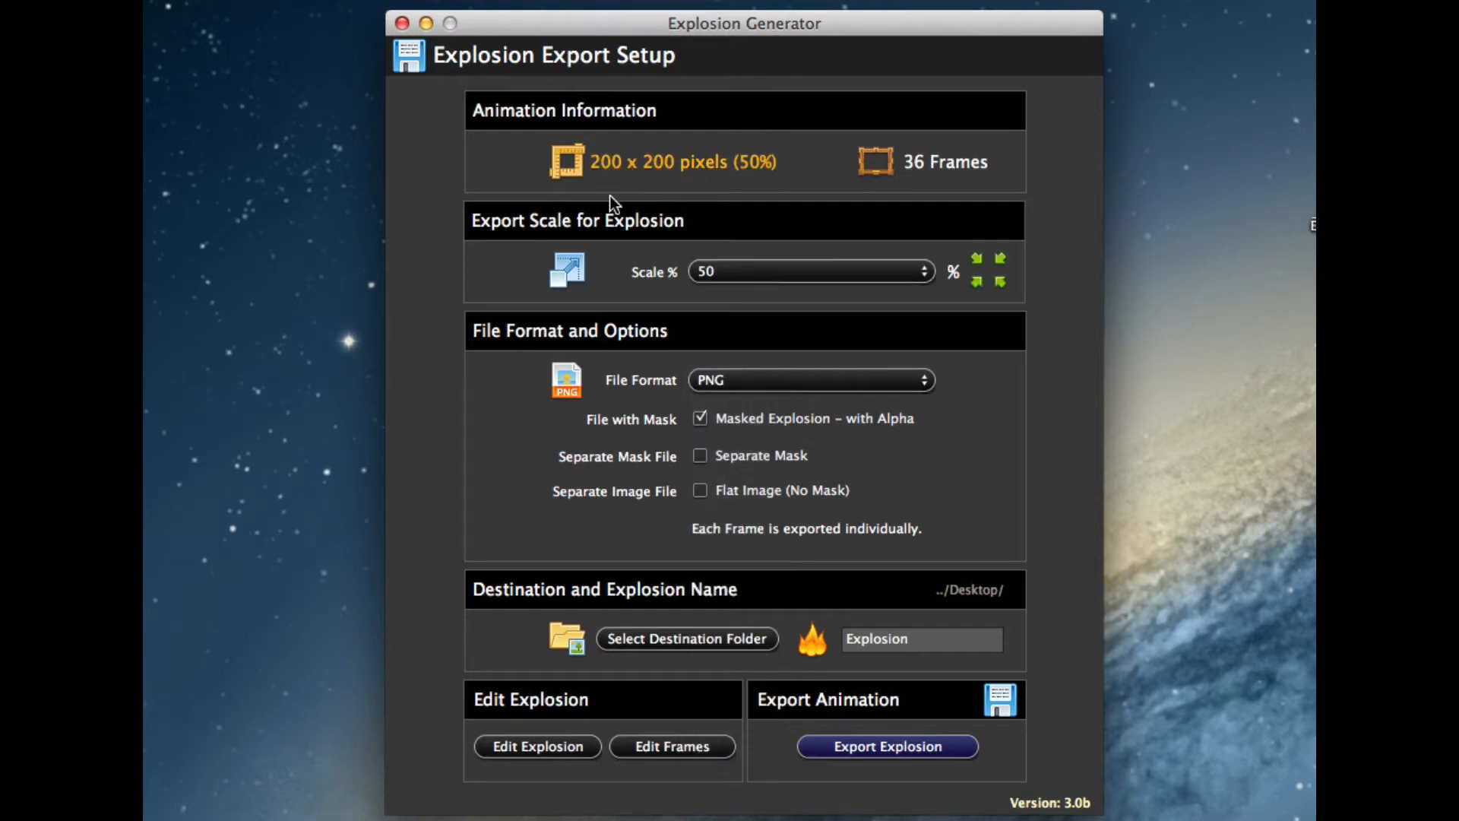
left_click(759, 378)
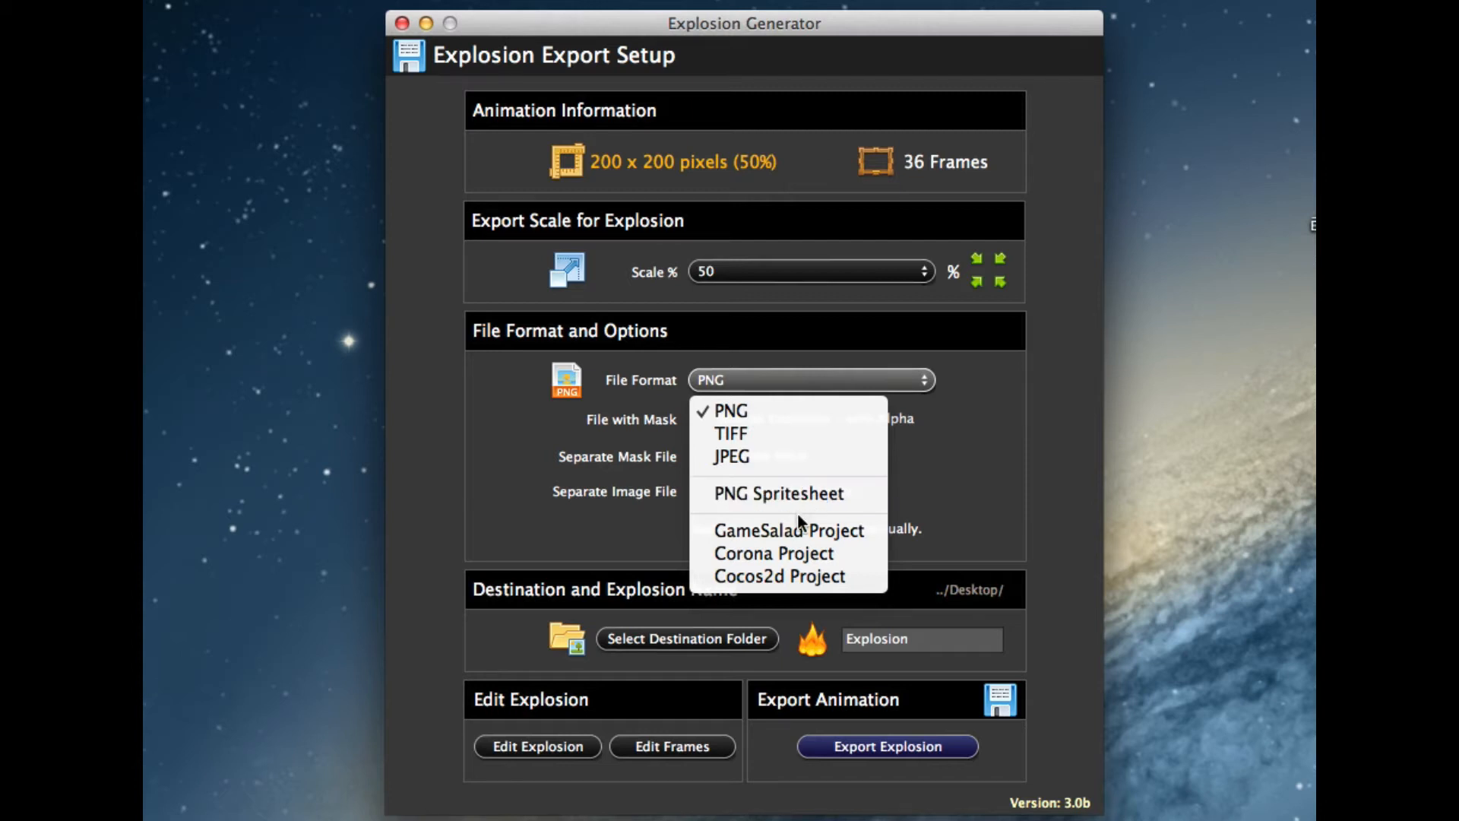
left_click(823, 561)
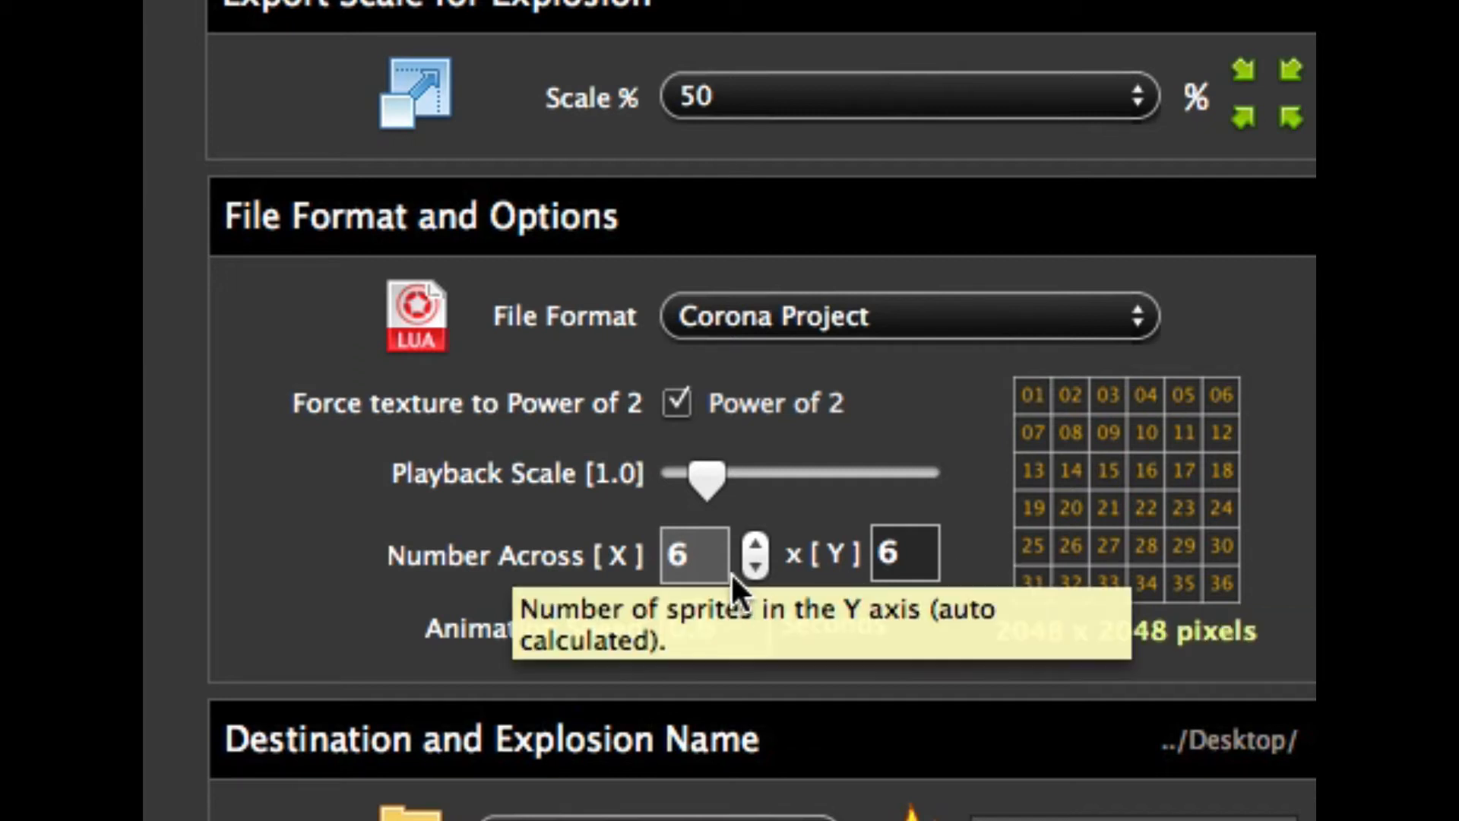
Set the sprite sheet layout to 4 sprites across.
left_click(754, 567)
left_click(754, 567)
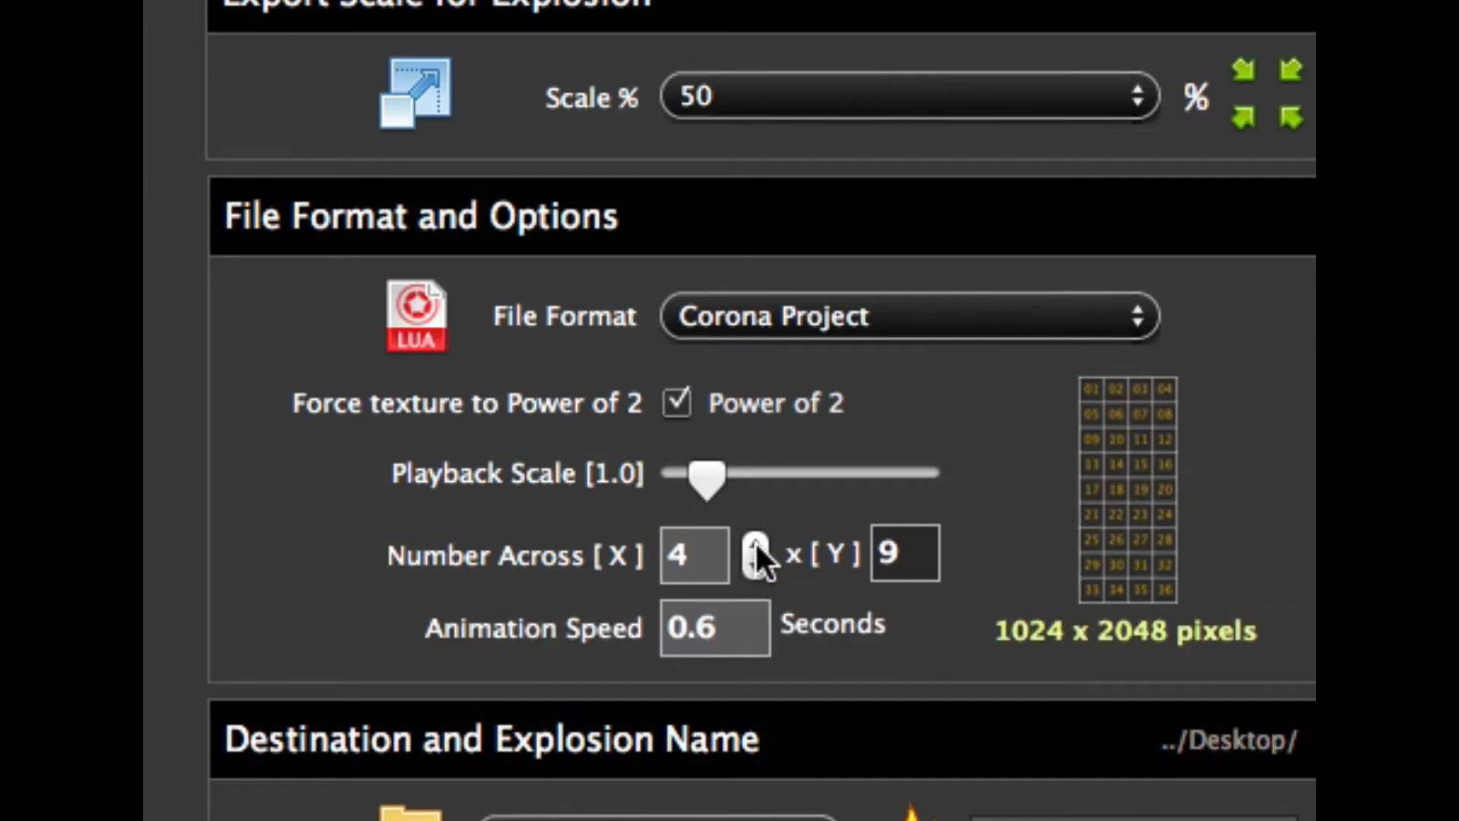
left_click(755, 540)
left_click(757, 568)
Try an export scale of 25% to compare the texture size, and restore it to 50%.
left_click(836, 89)
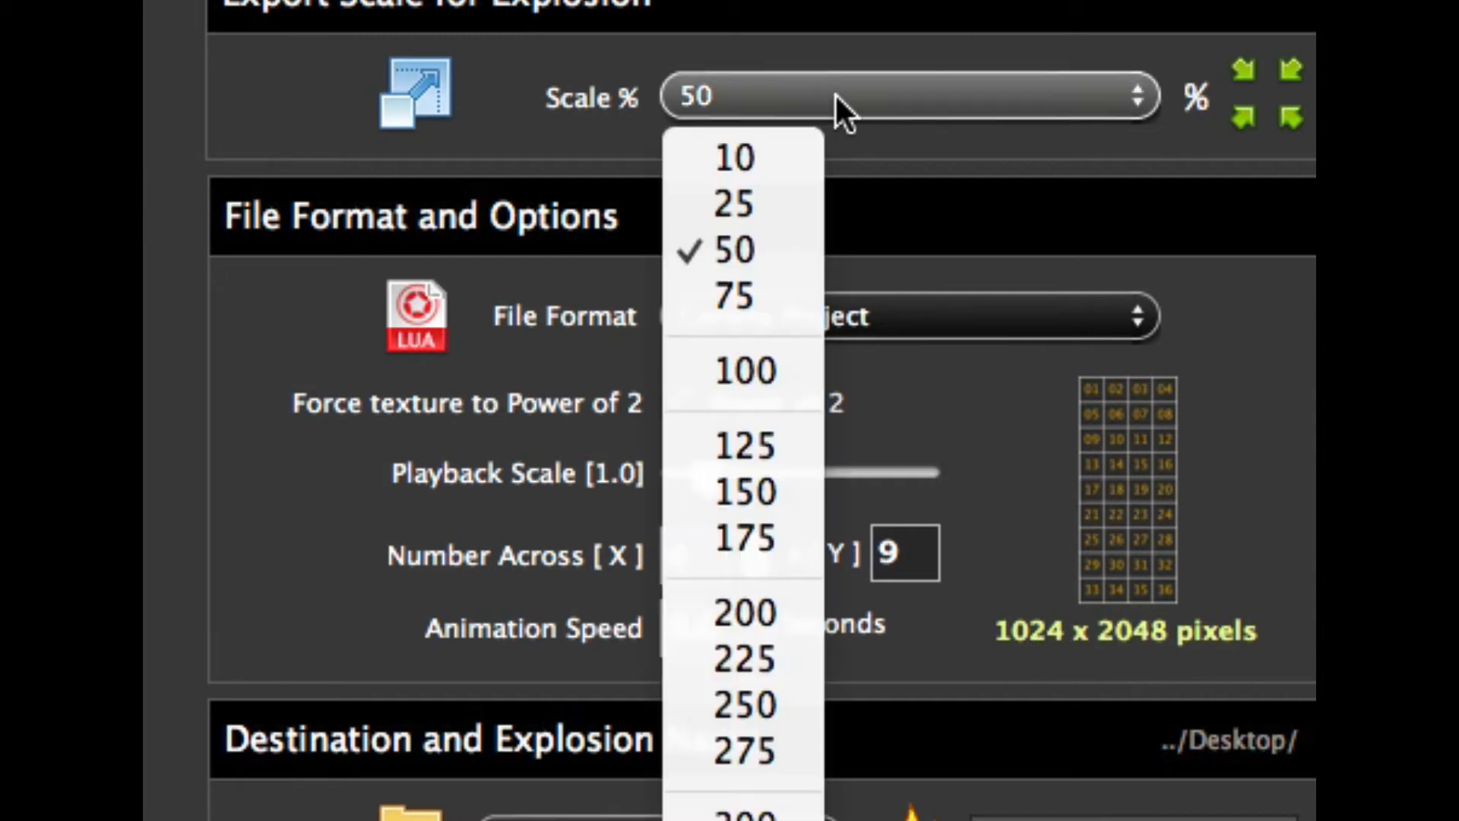
left_click(795, 202)
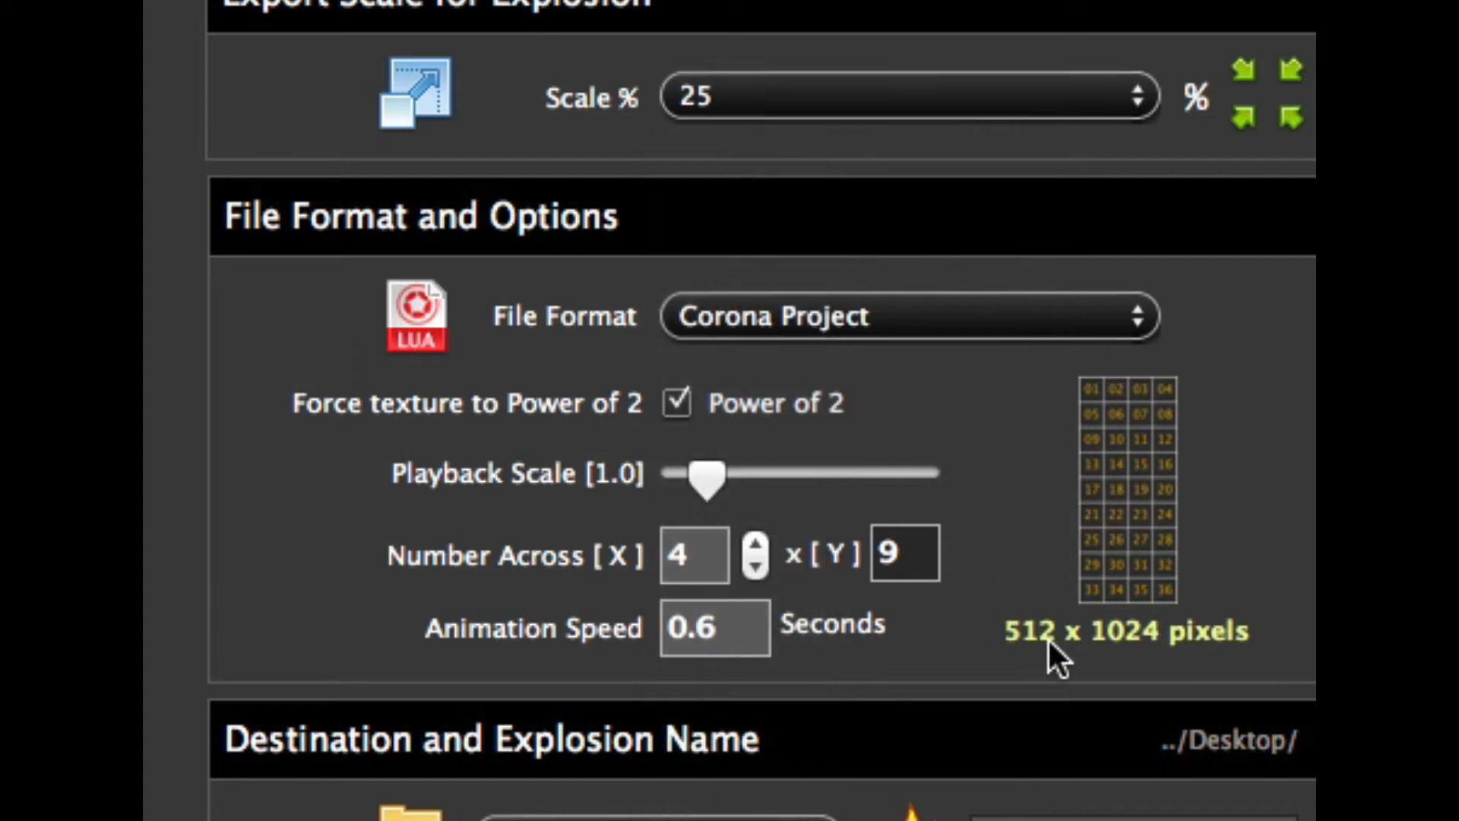
left_click(742, 92)
left_click(744, 243)
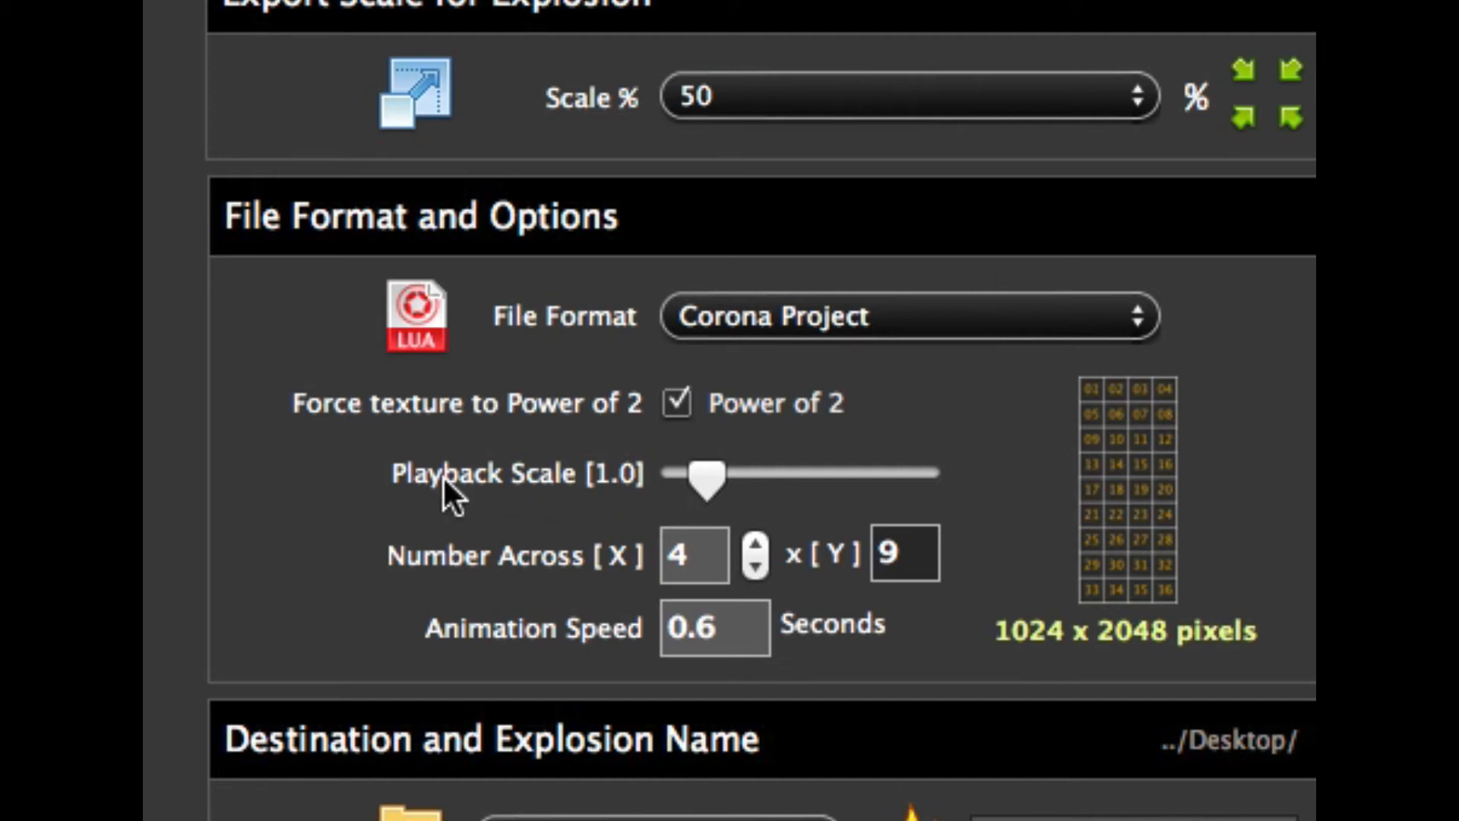
Set the playback scale to 1.6 and export the explosion to the _Example_Explosions folder.
left_click_drag(691, 477, 716, 477)
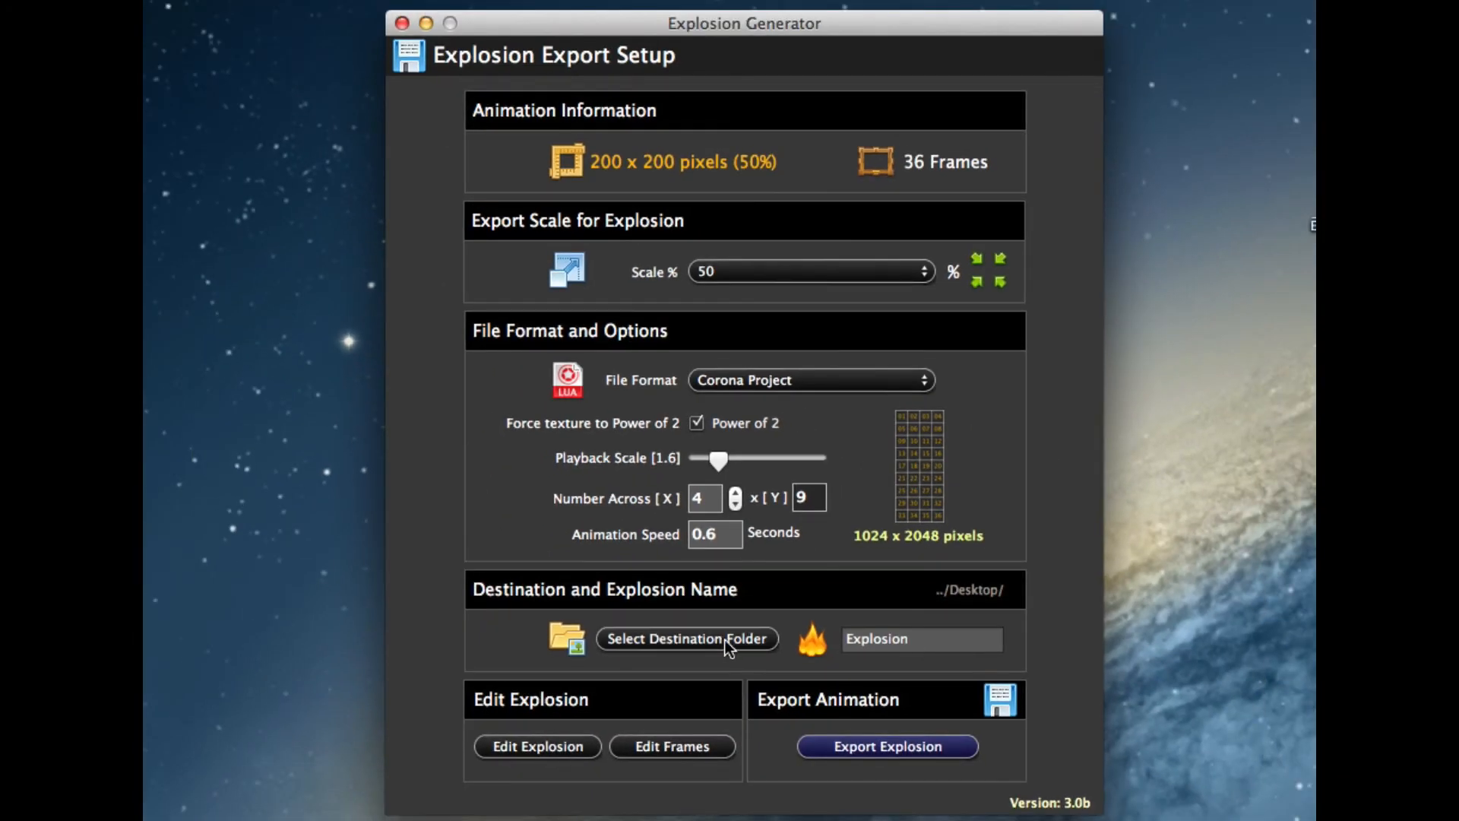
left_click(725, 639)
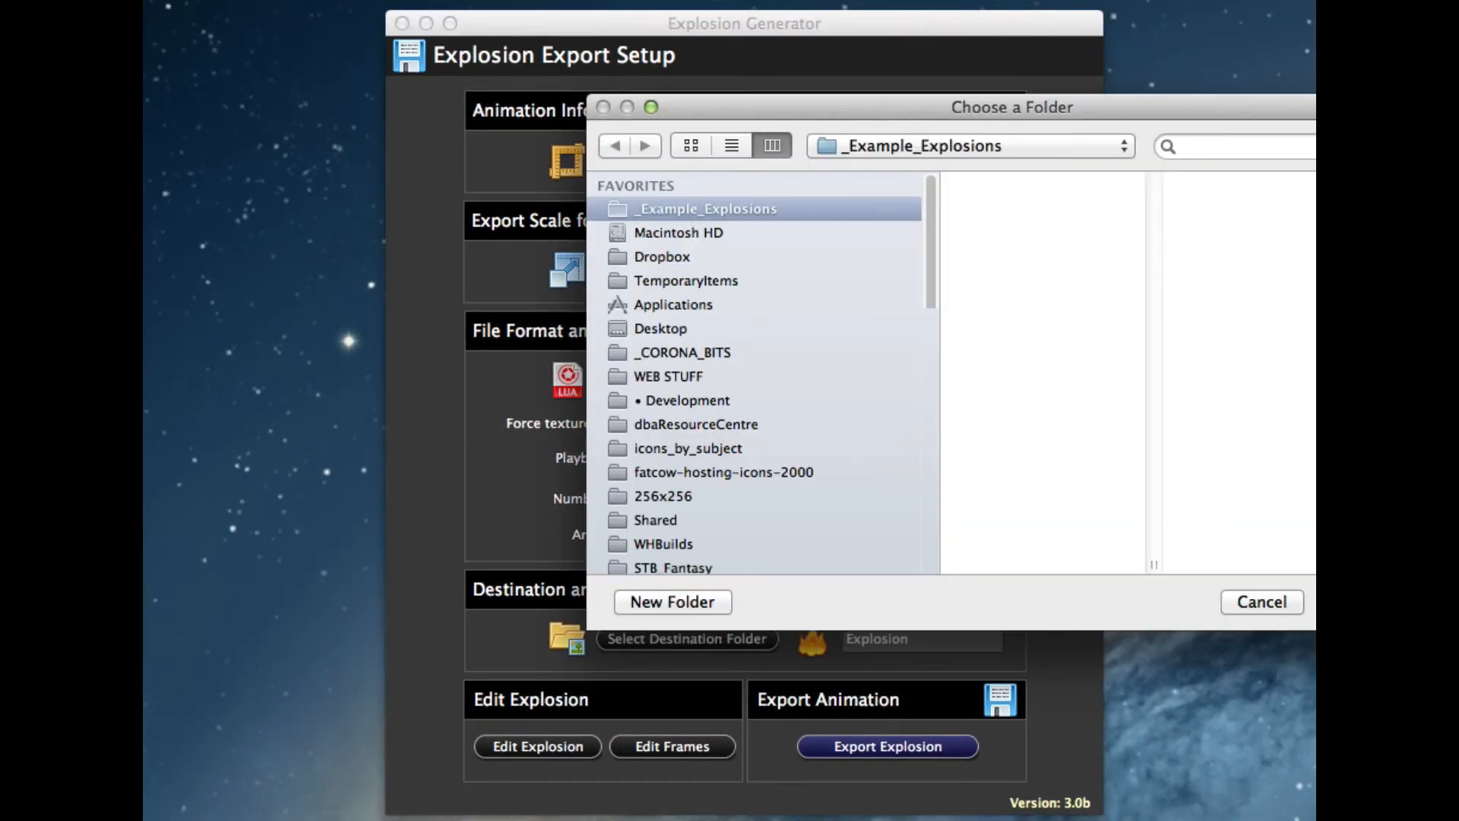
key("Return")
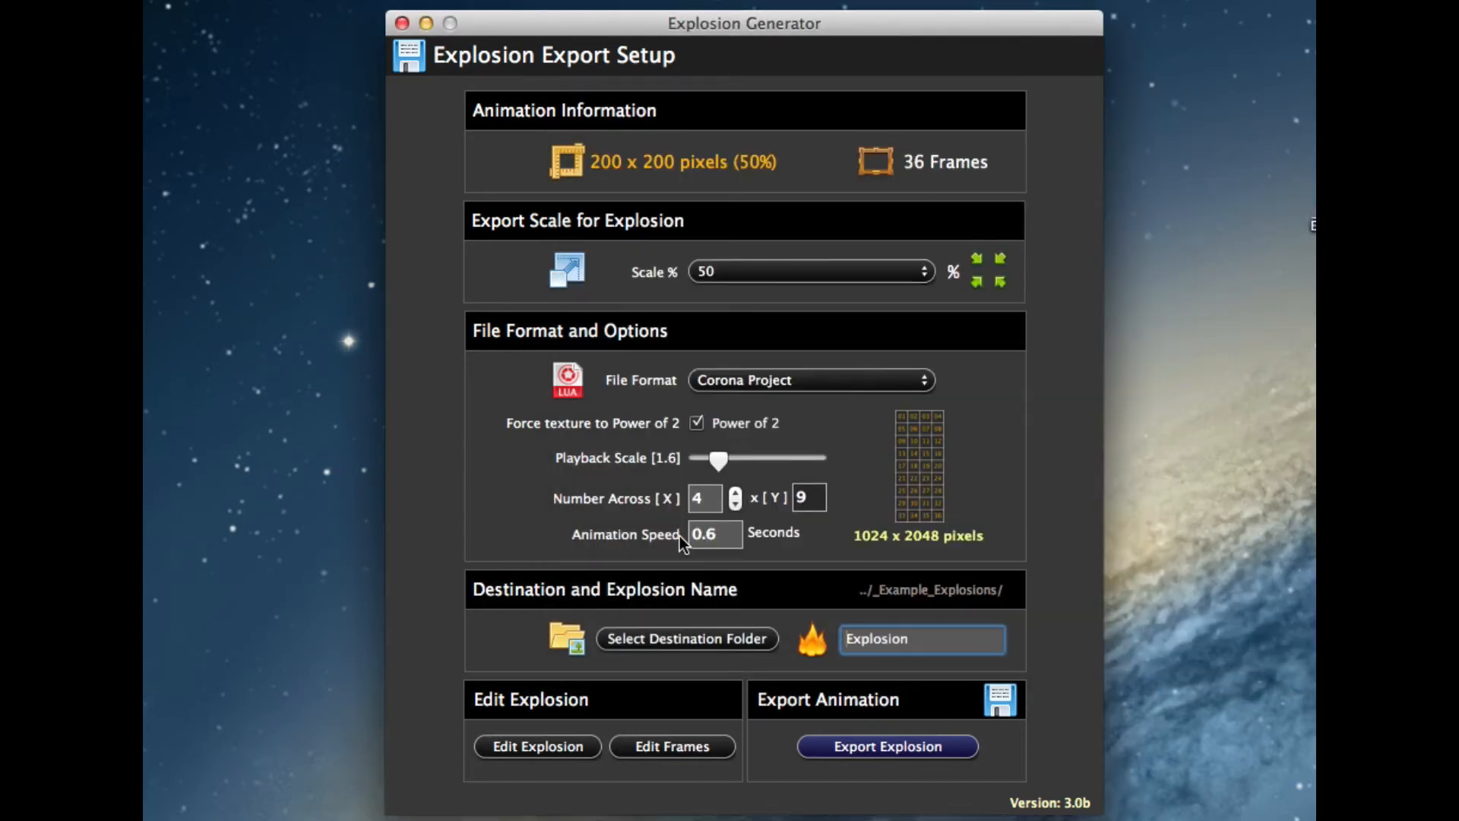
left_click(882, 747)
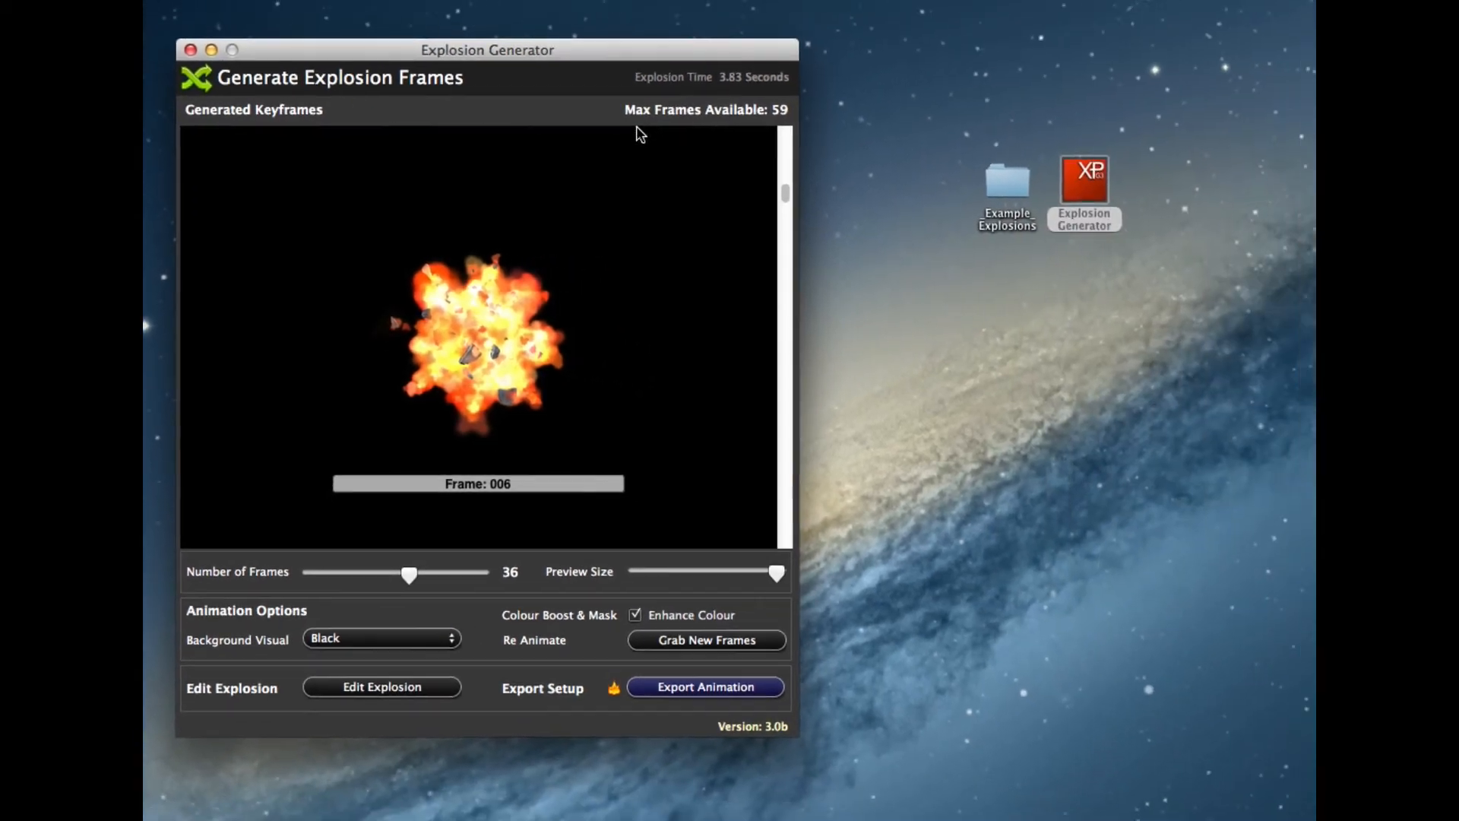
Open the _Example_Explosions folder in Finder and preview Explosion.png in the _resources folder of Explosion_750.
double_click(1006, 187)
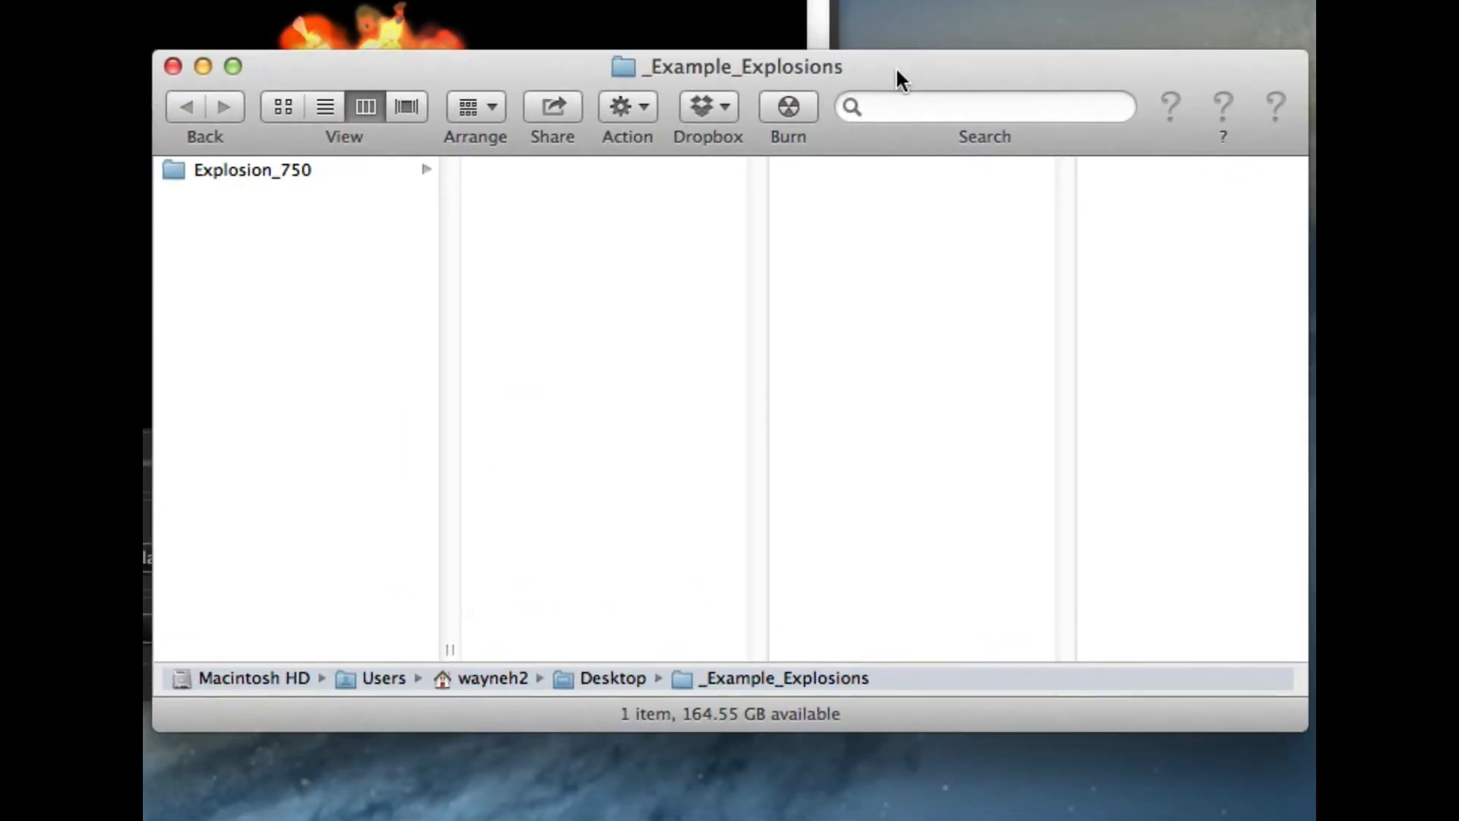
left_click(238, 168)
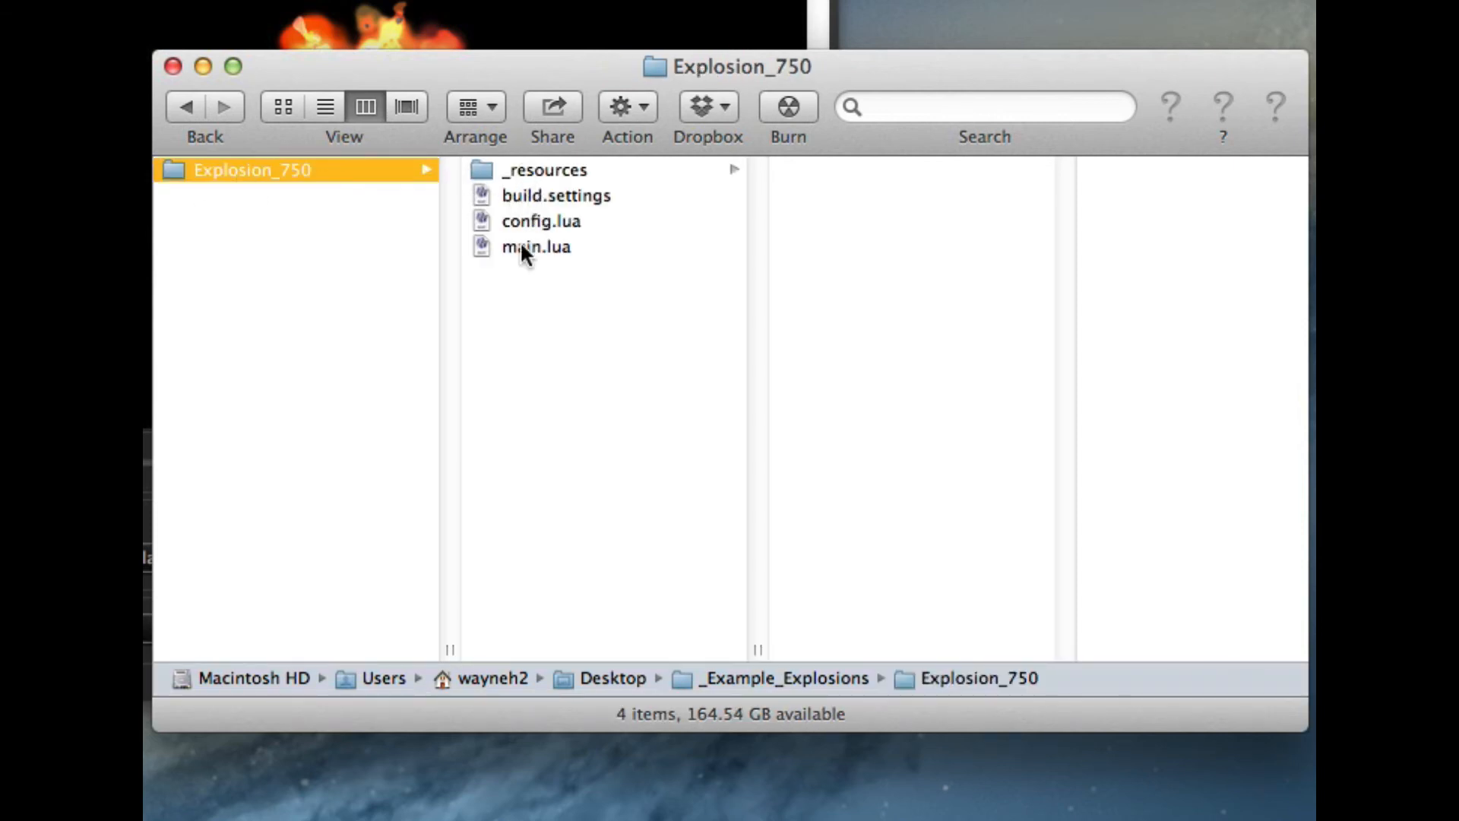
left_click(528, 169)
left_click(842, 217)
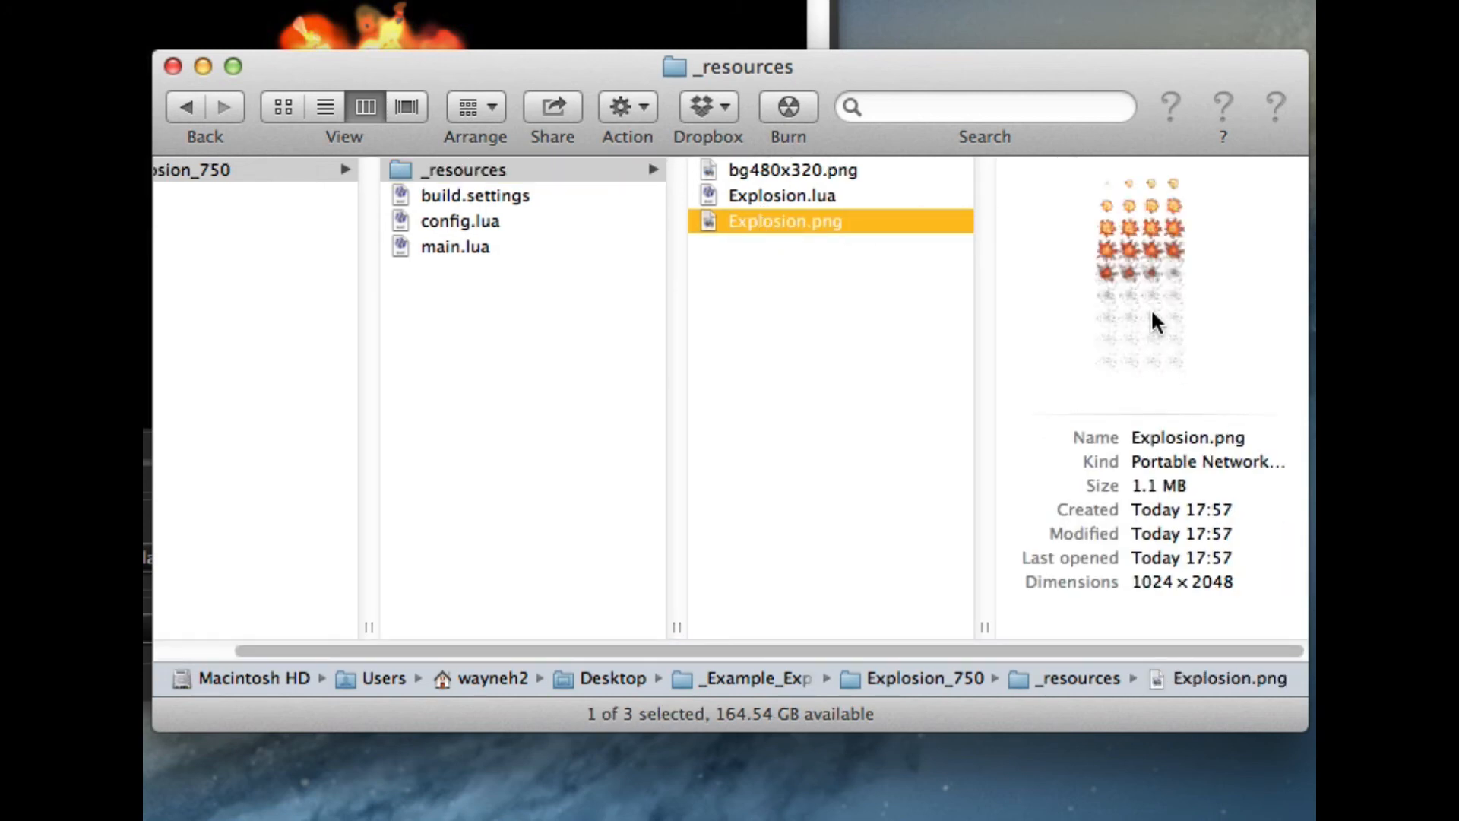
left_click_drag(1153, 319, 1128, 300)
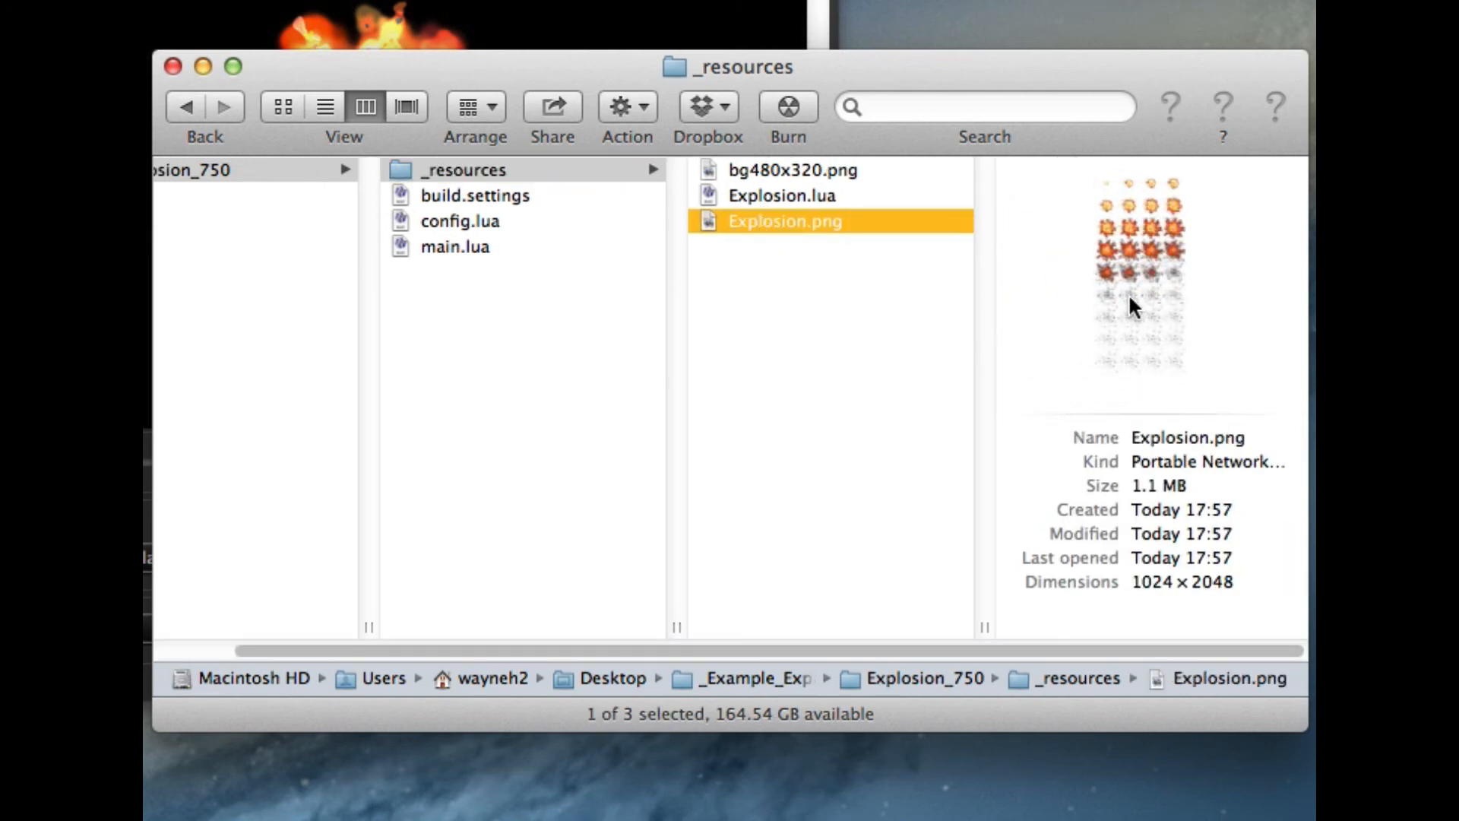
scroll(594, 298, "left", 4)
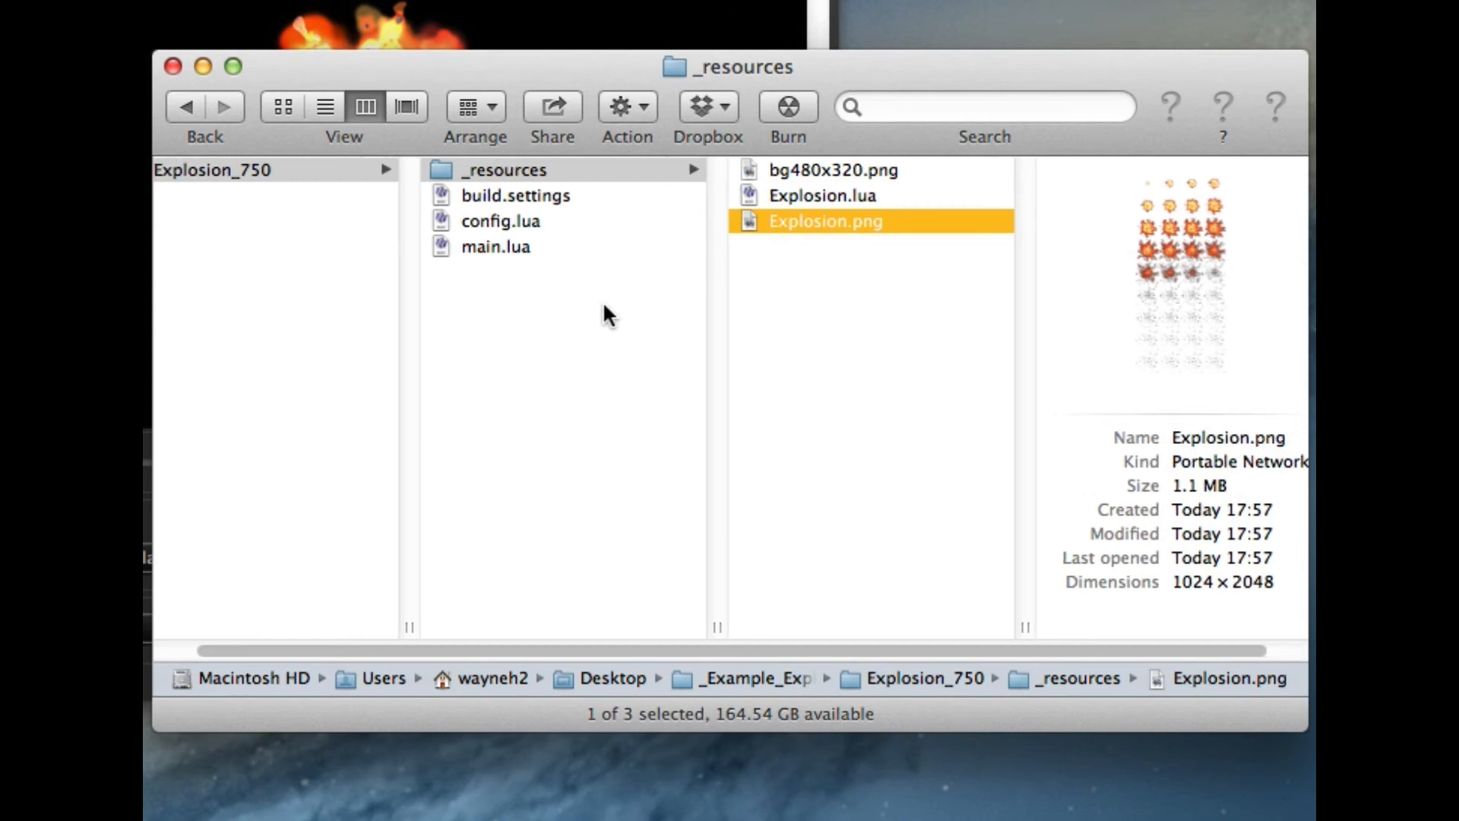
Switch to the Corona Simulator, open main.lua from Explosion_750 on the simulated iPhone, and trigger an explosion.
key("super+Tab")
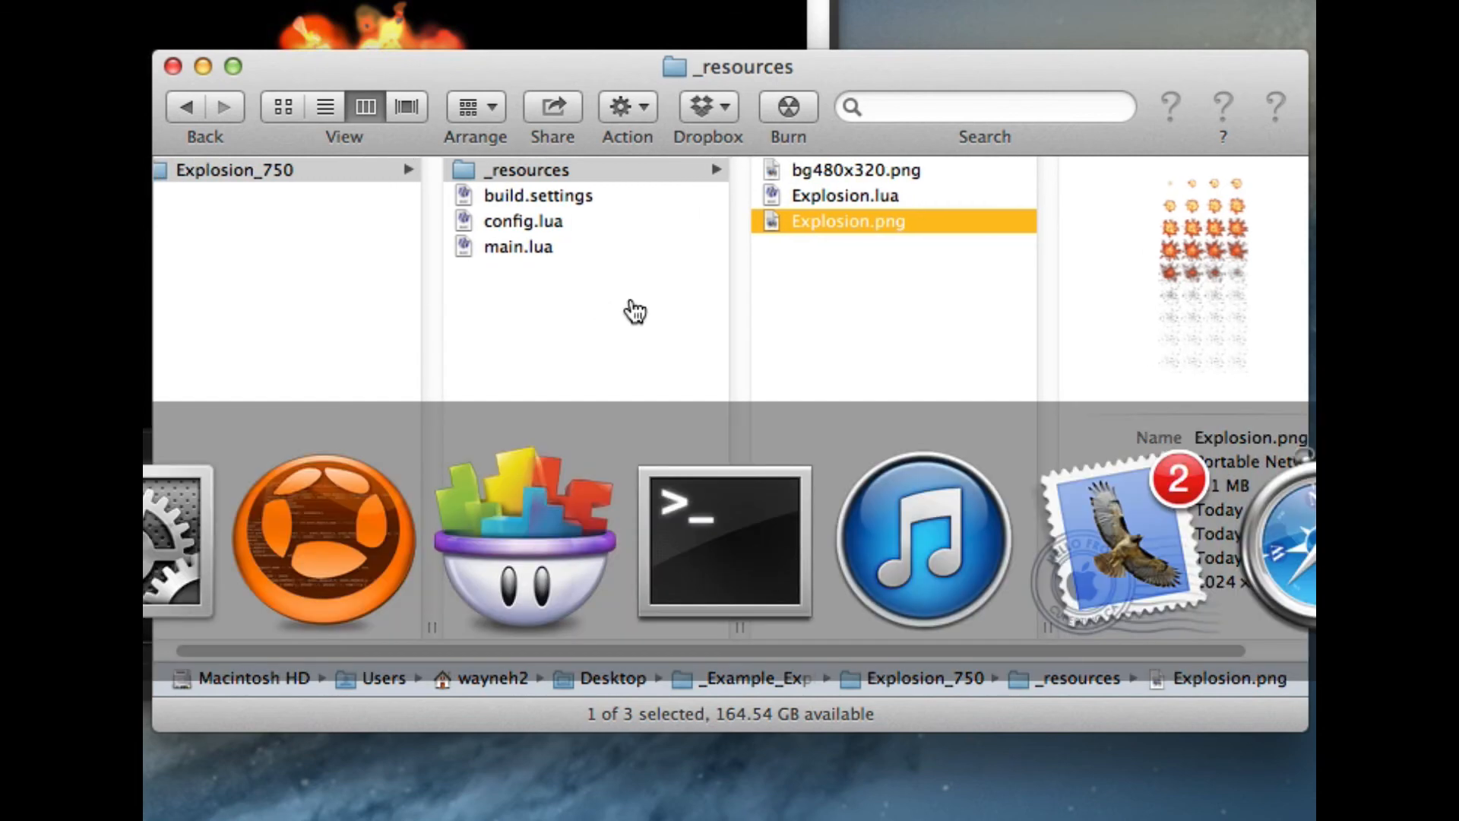
left_click(302, 530)
left_click(607, 498)
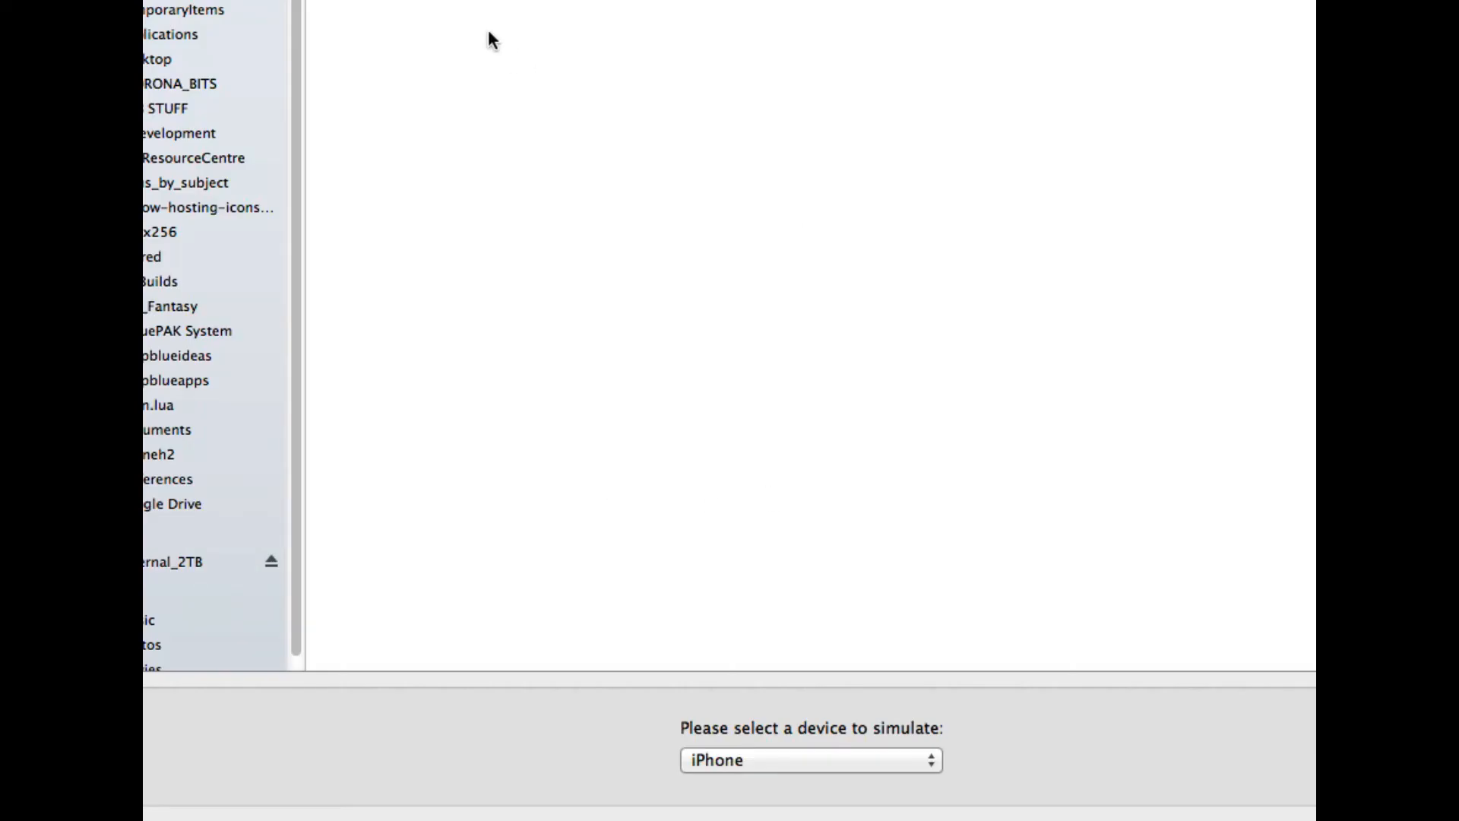
left_click(532, 85)
left_click(603, 137)
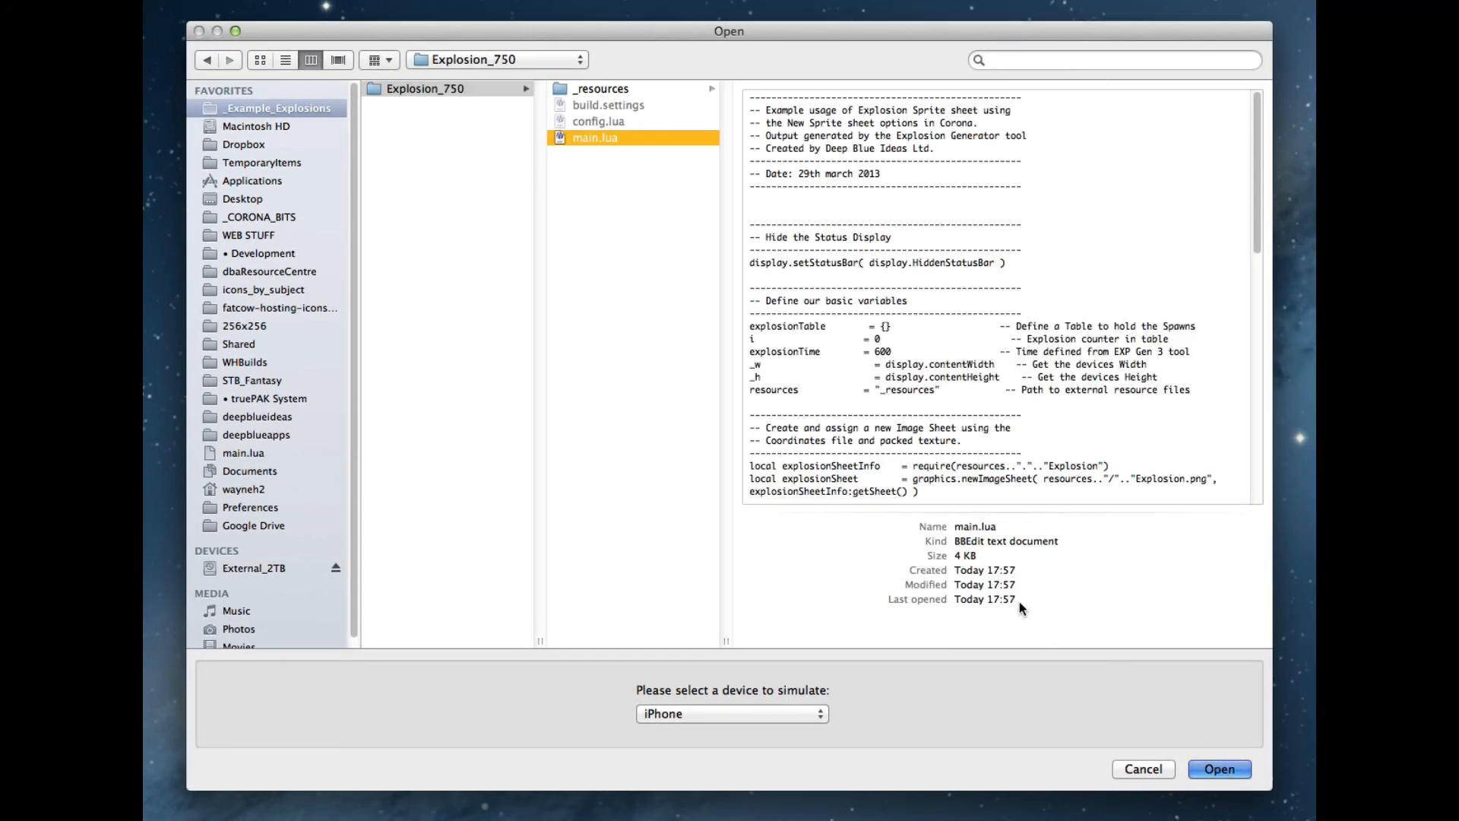
key("Return")
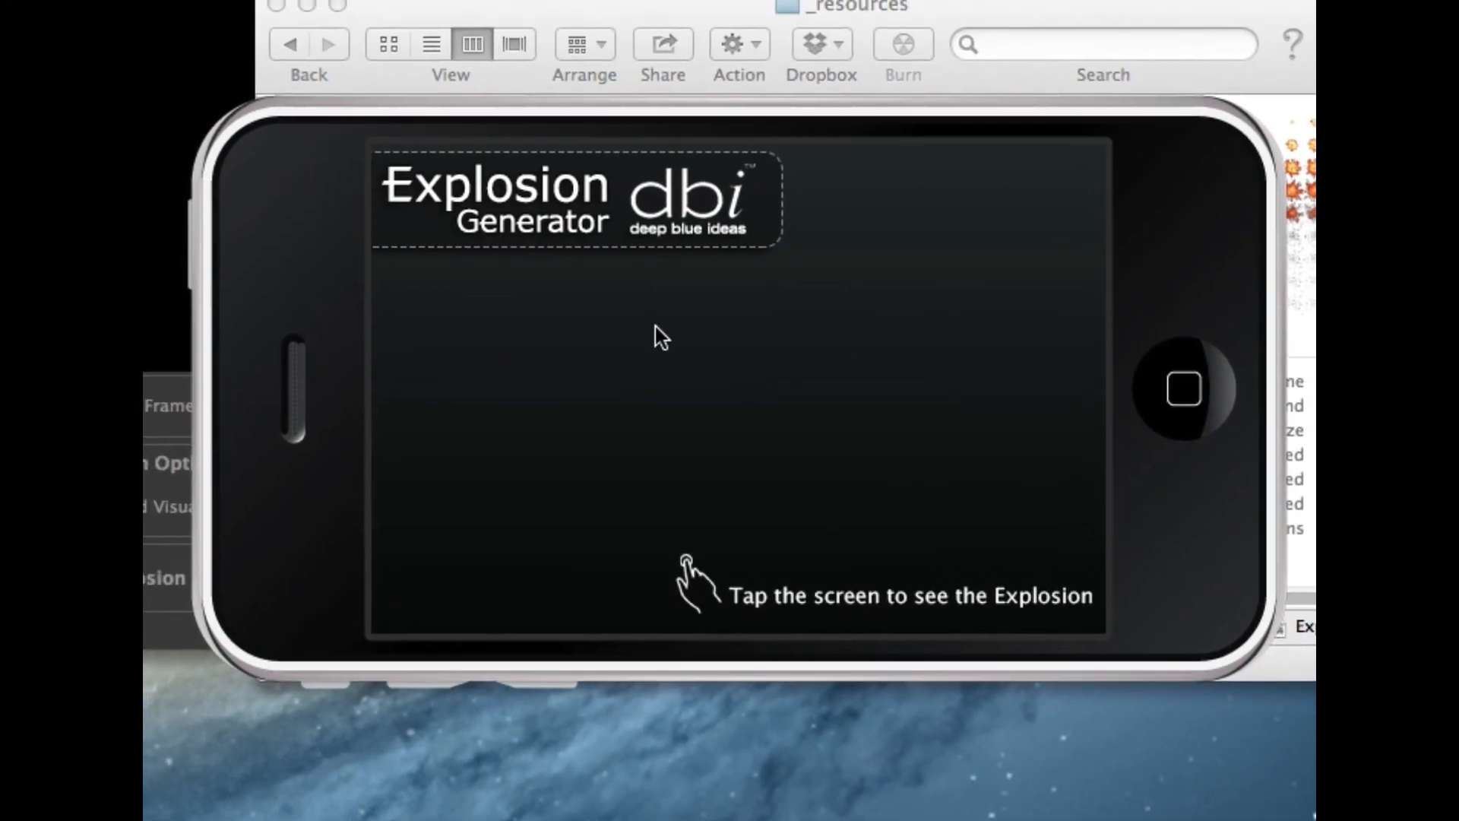
left_click(639, 373)
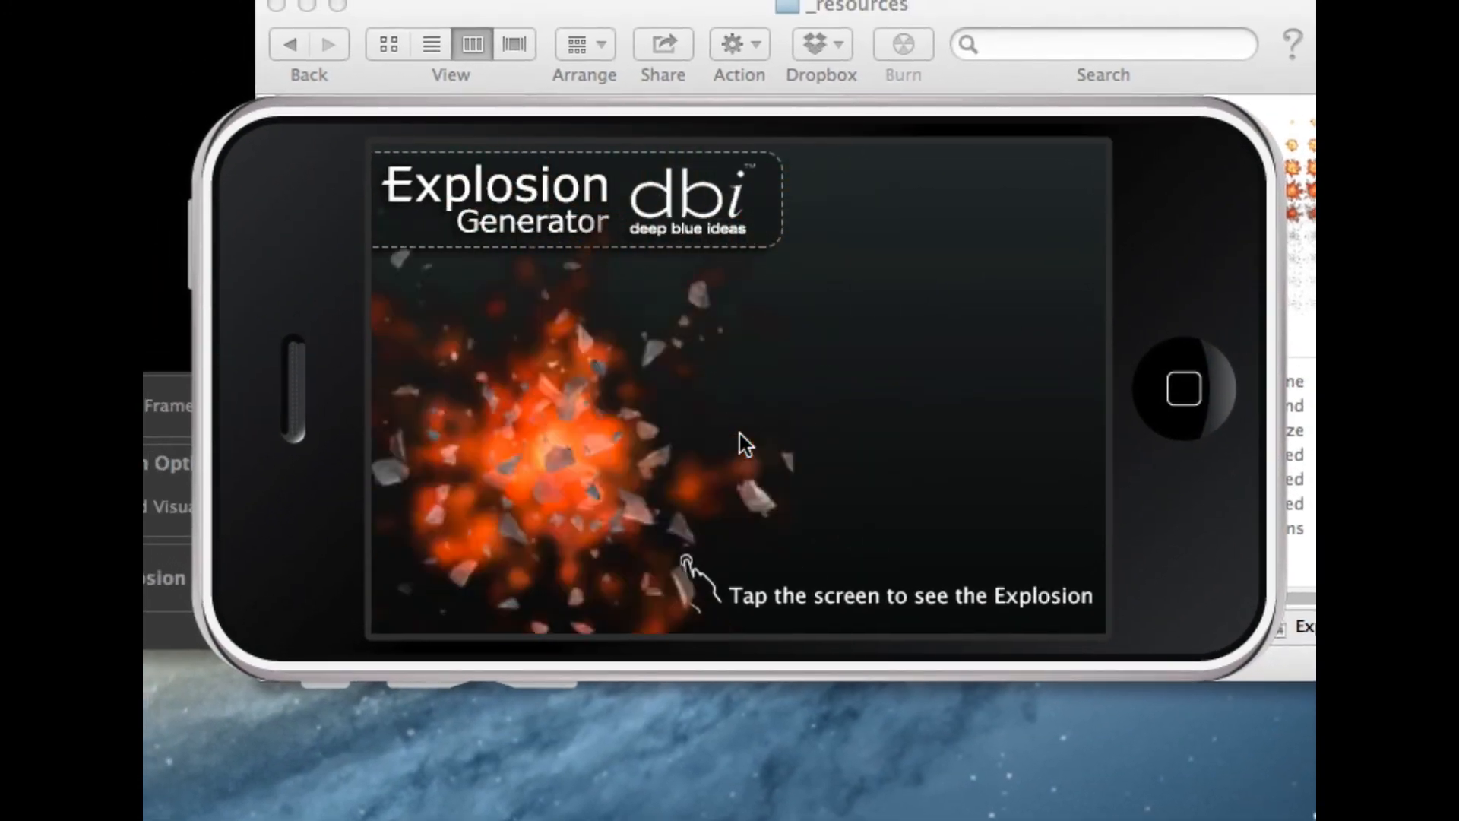
Trigger a series of explosions at different points across the simulated iPhone screen to test the exported animation.
left_click(748, 439)
left_click(915, 351)
left_click(707, 334)
left_click(570, 419)
left_click(652, 556)
left_click(836, 564)
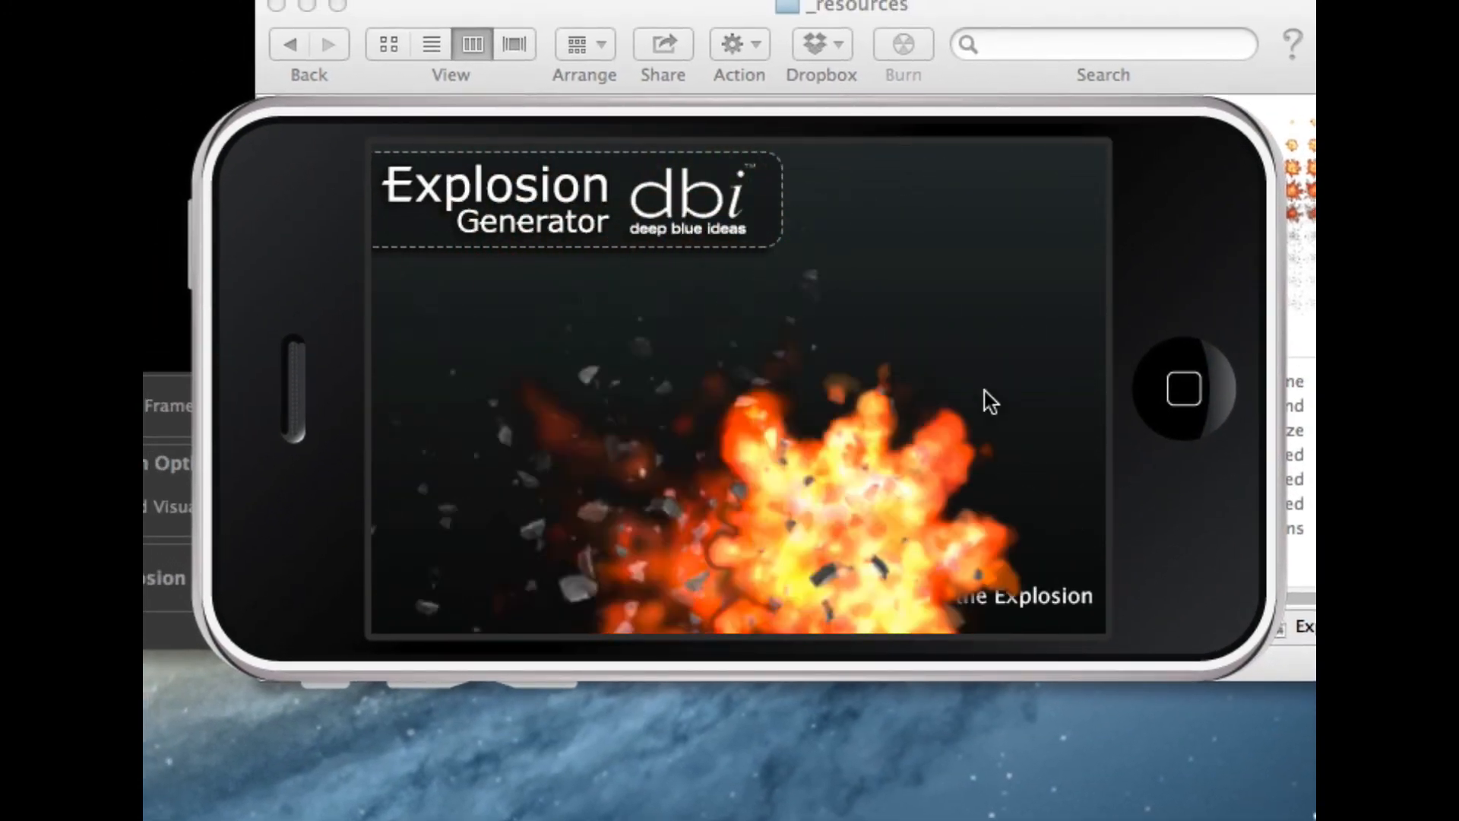
left_click(754, 345)
left_click(489, 430)
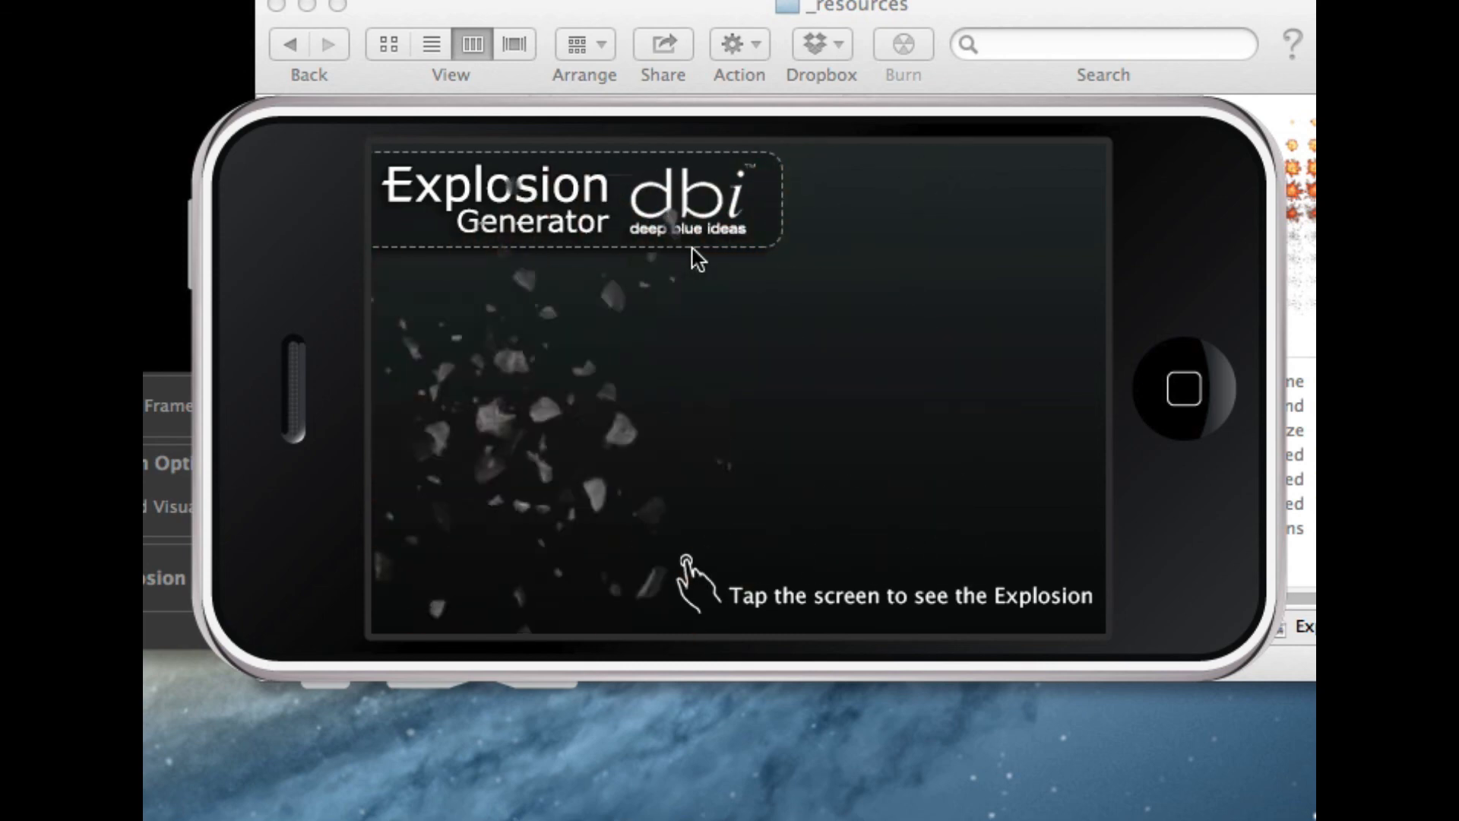
left_click(711, 273)
left_click(908, 368)
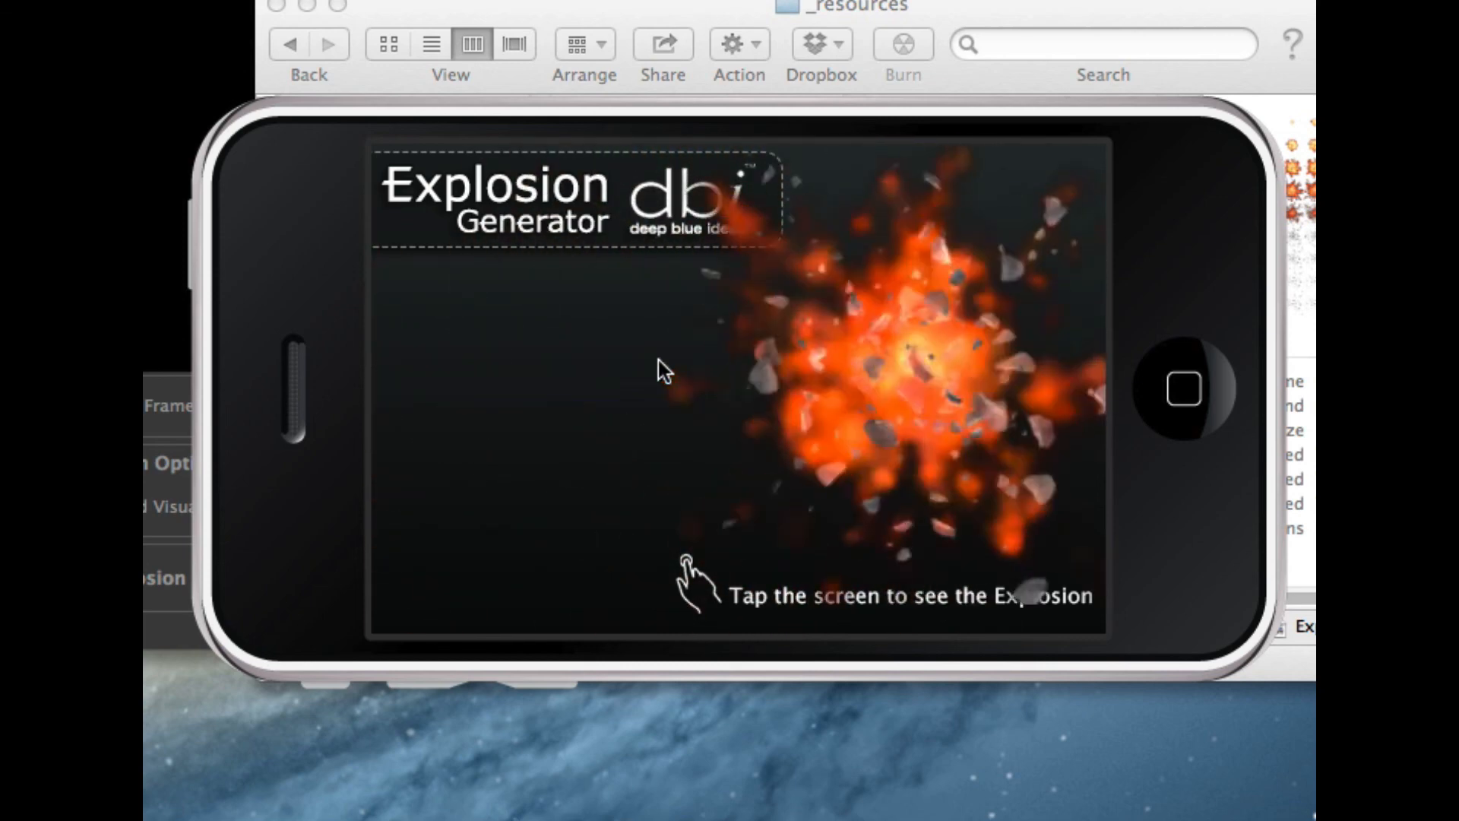
left_click(658, 361)
left_click(542, 446)
left_click(894, 347)
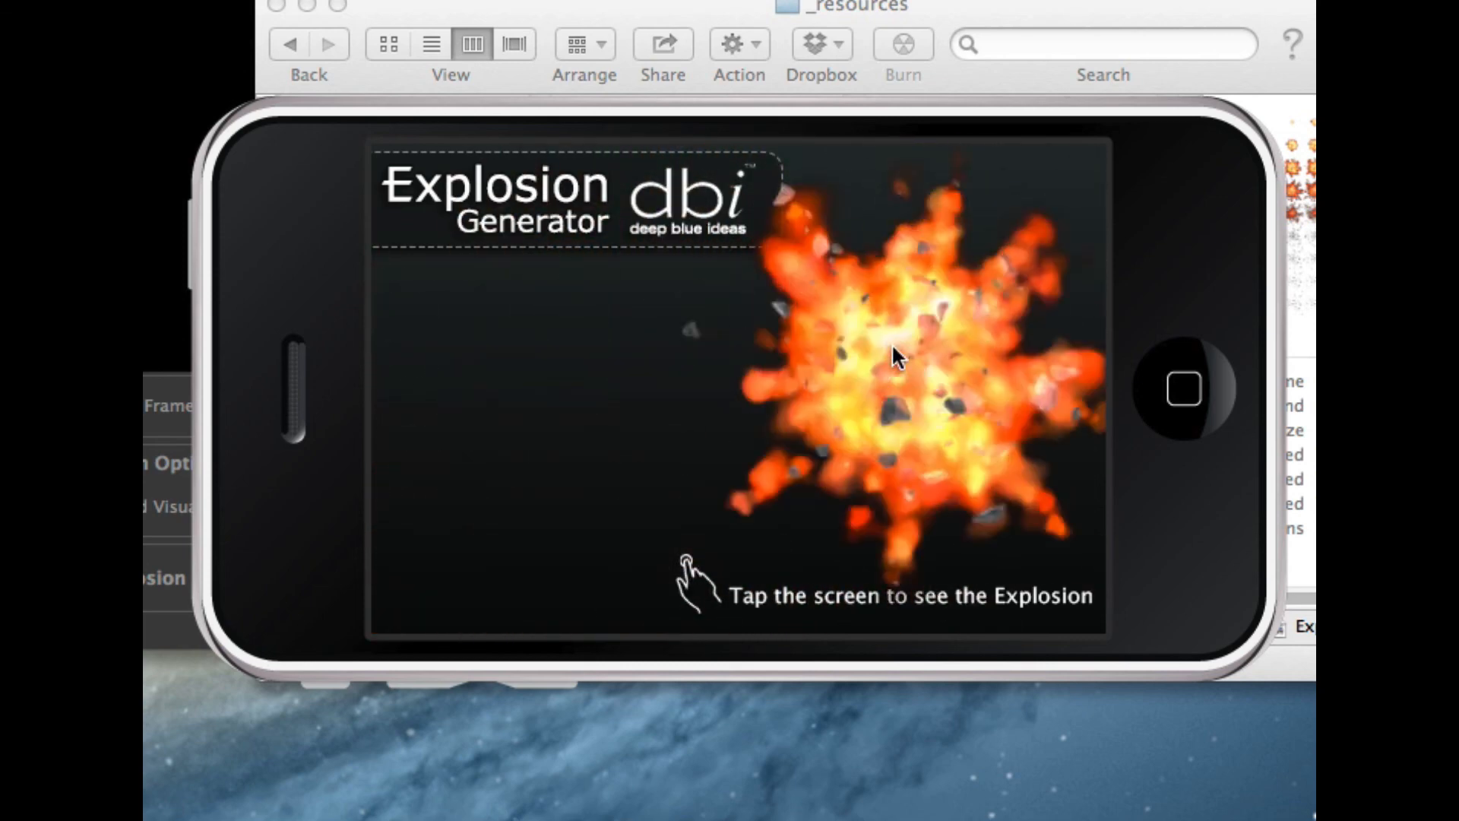
left_click(850, 251)
left_click(651, 263)
left_click(537, 405)
Shift the simulator window slightly and test more explosions near the edges, corners and centre of the simulated screen.
left_click_drag(1184, 232, 1206, 256)
left_click(992, 308)
left_click(804, 338)
left_click(473, 488)
left_click(494, 582)
left_click(1033, 464)
left_click(1079, 342)
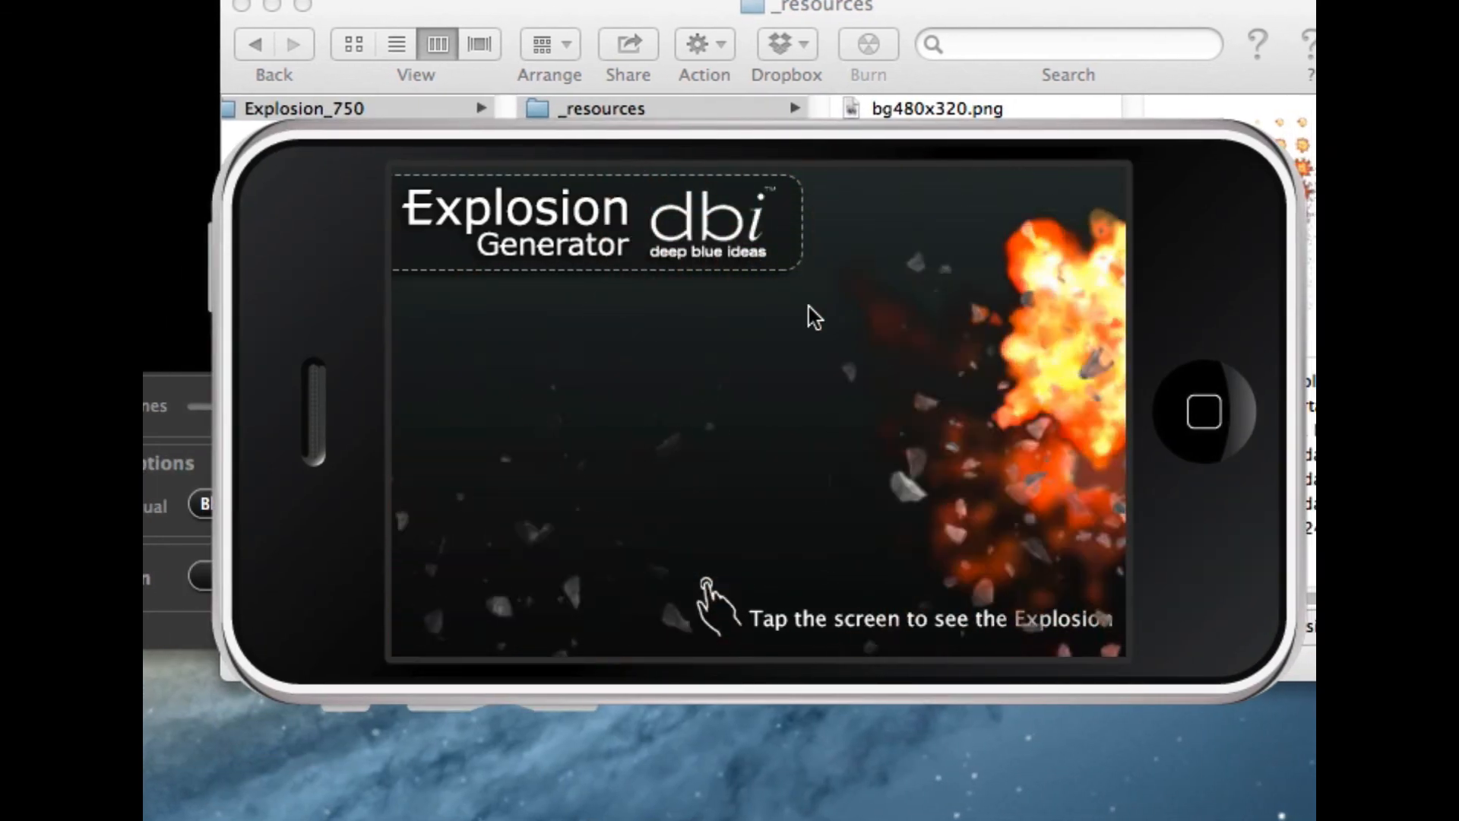
left_click(639, 384)
left_click(651, 410)
left_click(797, 275)
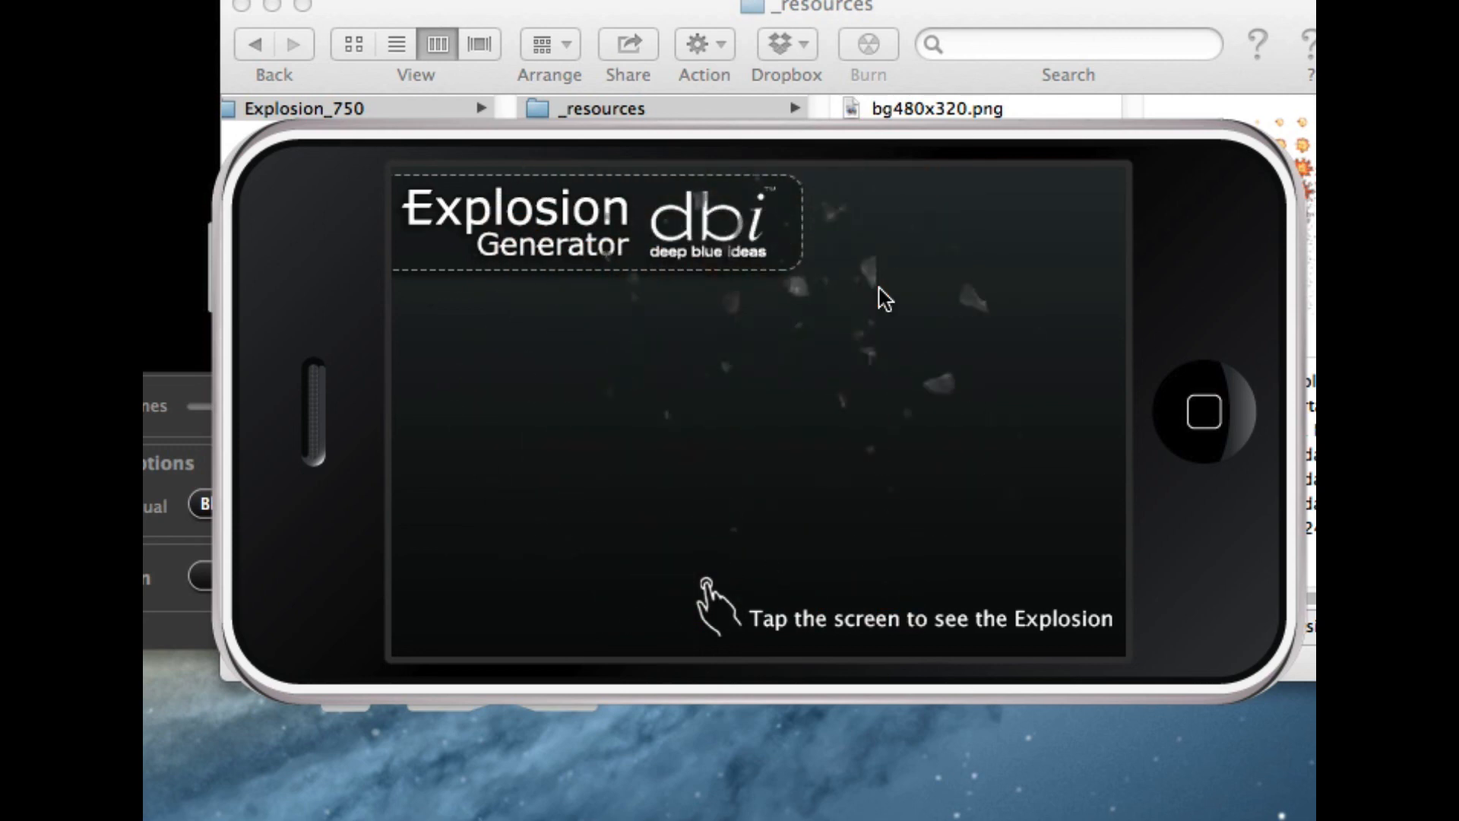
left_click(834, 323)
left_click(571, 335)
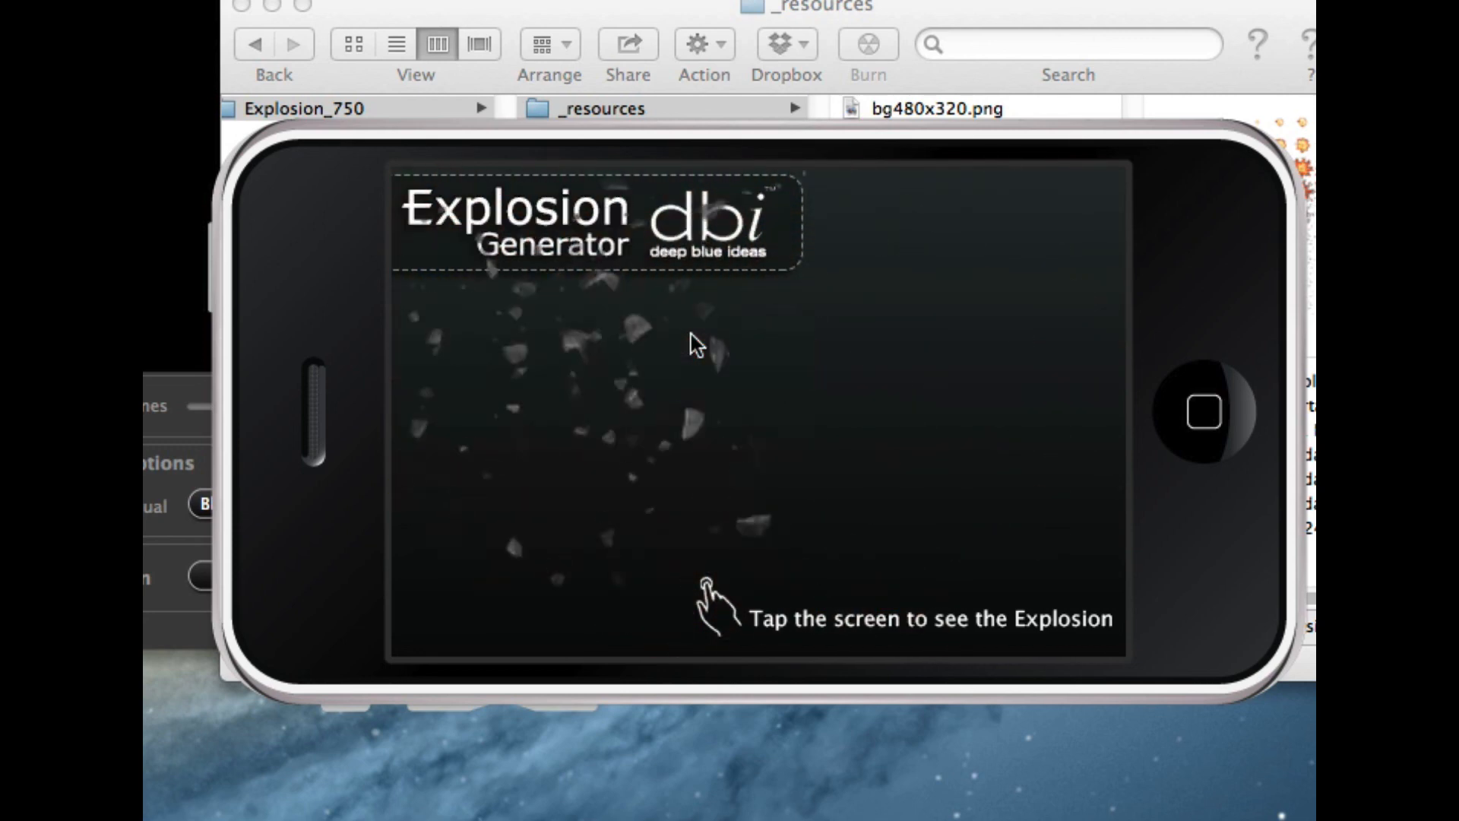
left_click(693, 341)
left_click(995, 285)
left_click(937, 497)
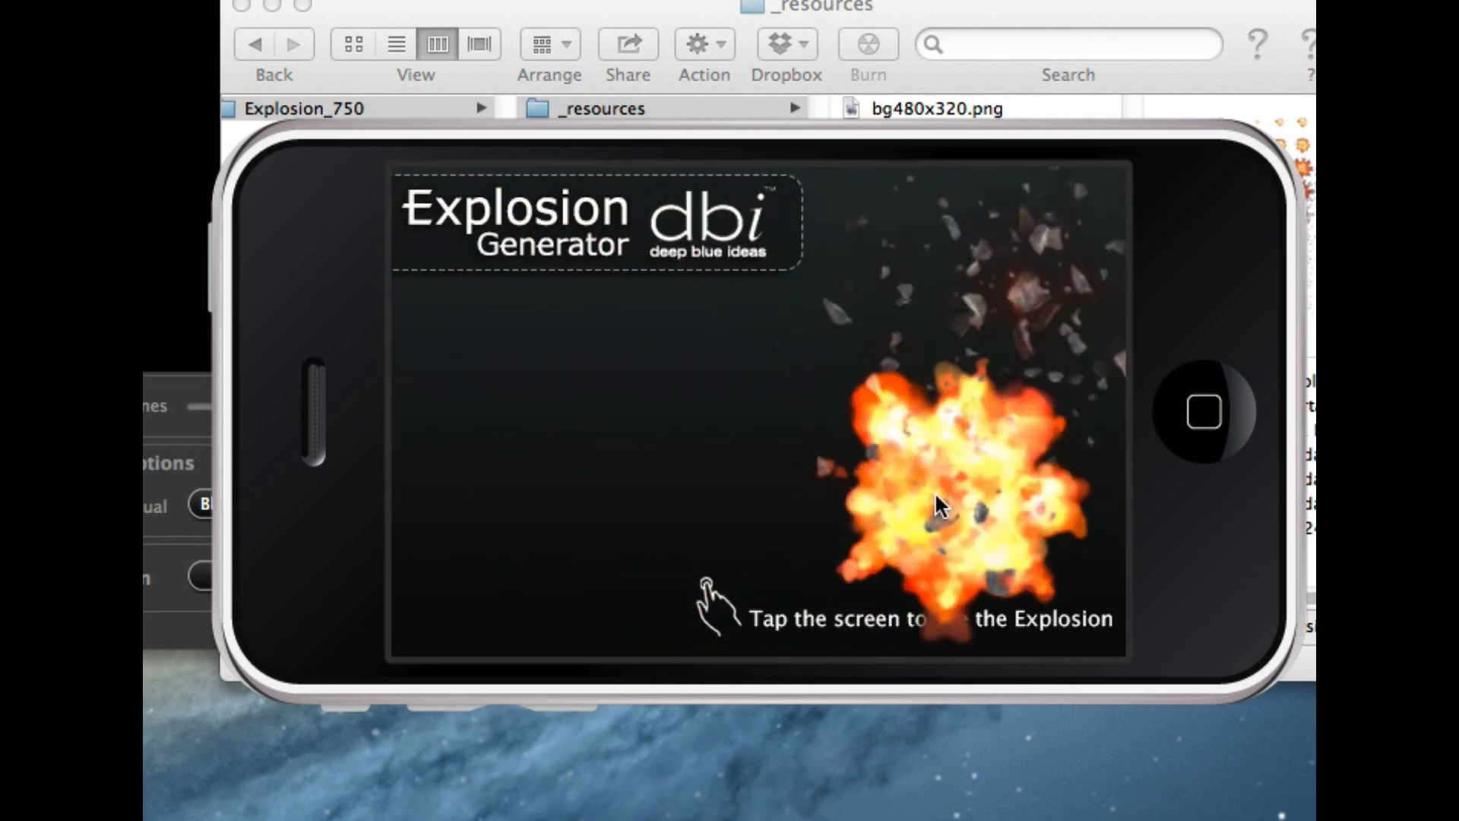
left_click(531, 483)
left_click(666, 299)
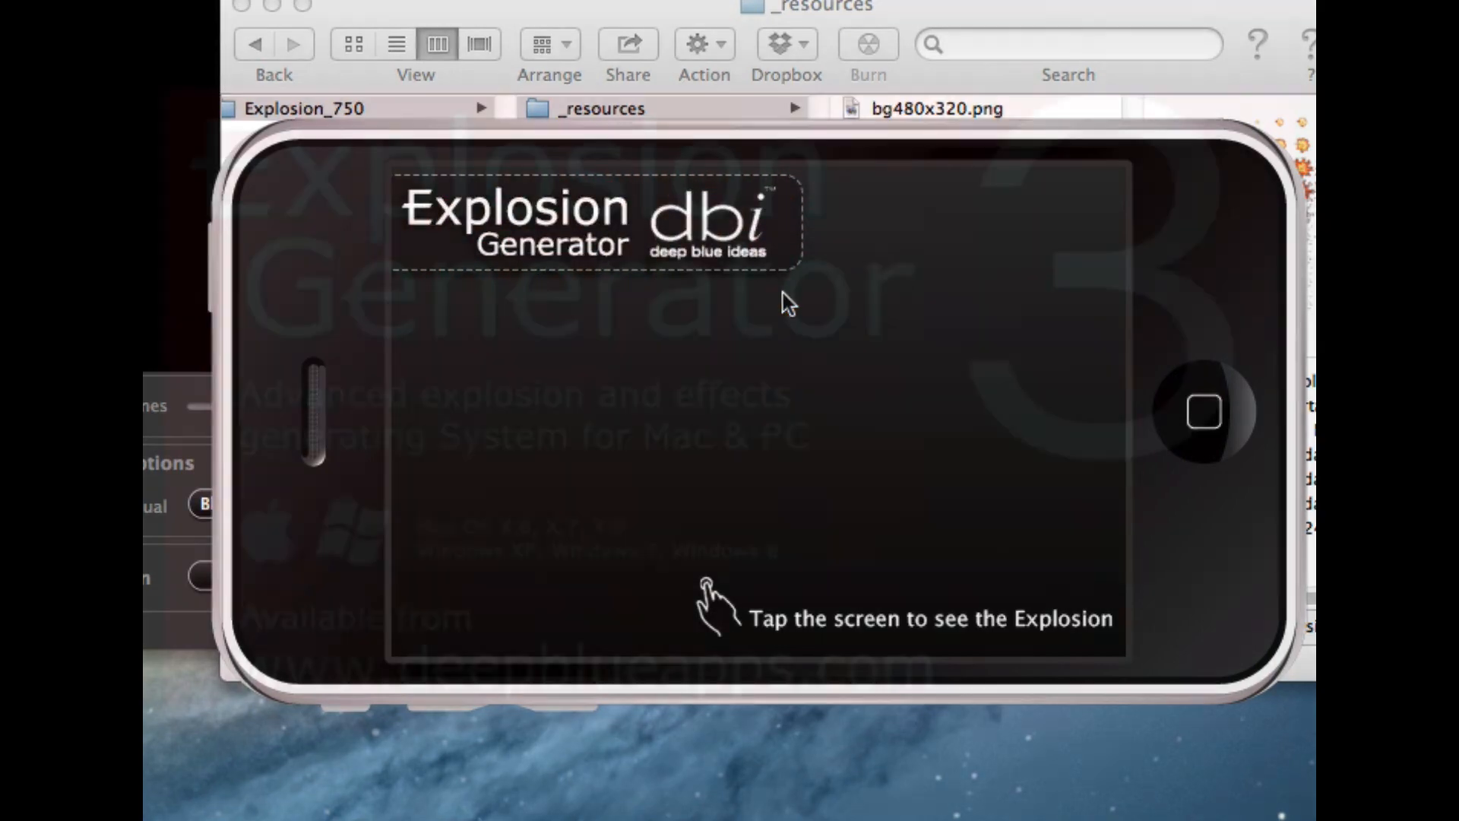